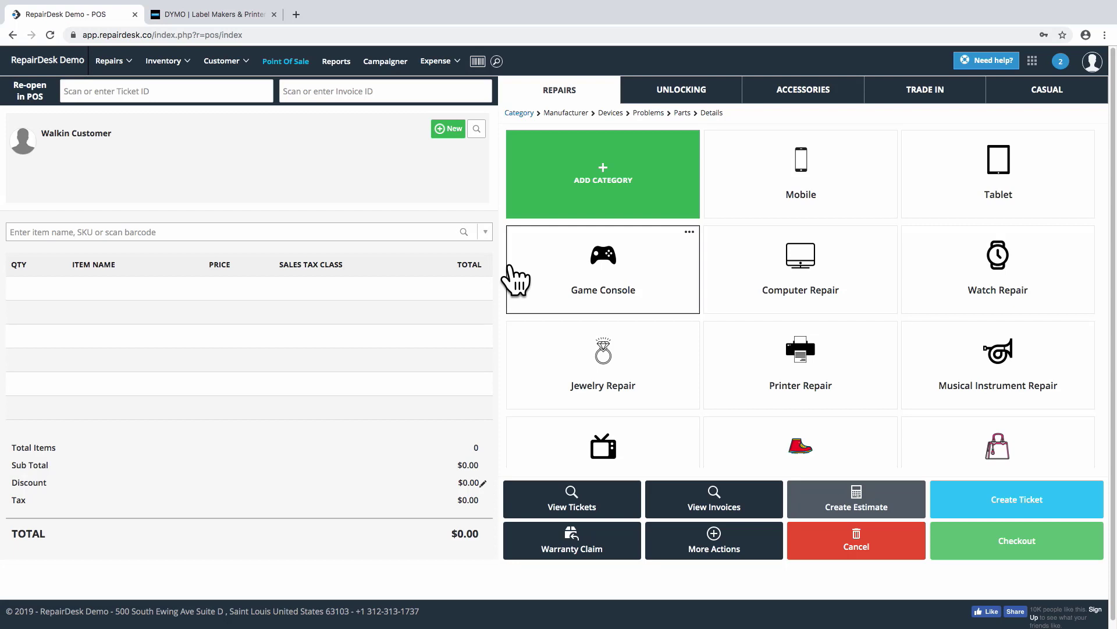
On dymo.com's Software, Drivers & User Guides page, download the Mac DYMO Label v8.7.3 installer.
{"action": "left_click", "coordinate": [241, 17]}
{"action": "mouse_move", "coordinate": [445, 145]}
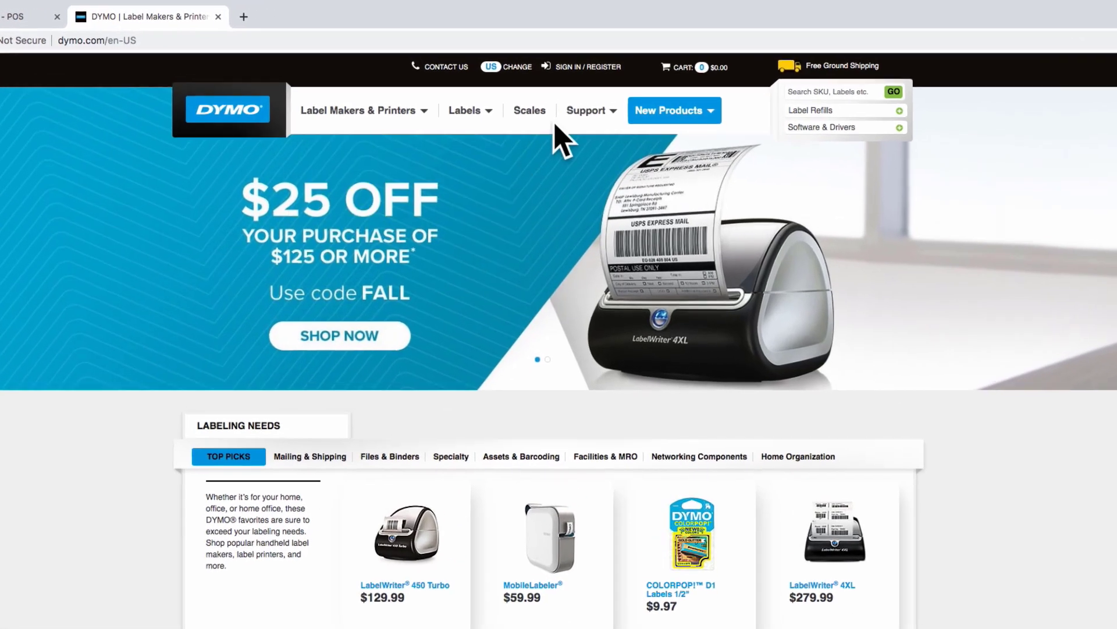
{"action": "mouse_move", "coordinate": [590, 111]}
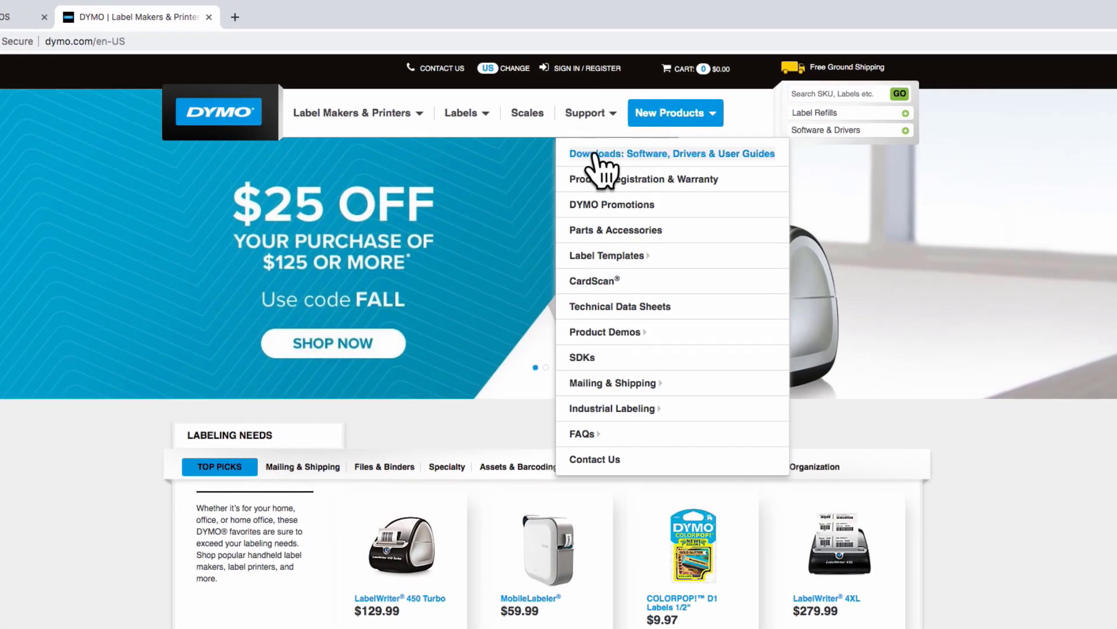
{"action": "left_click", "coordinate": [596, 155]}
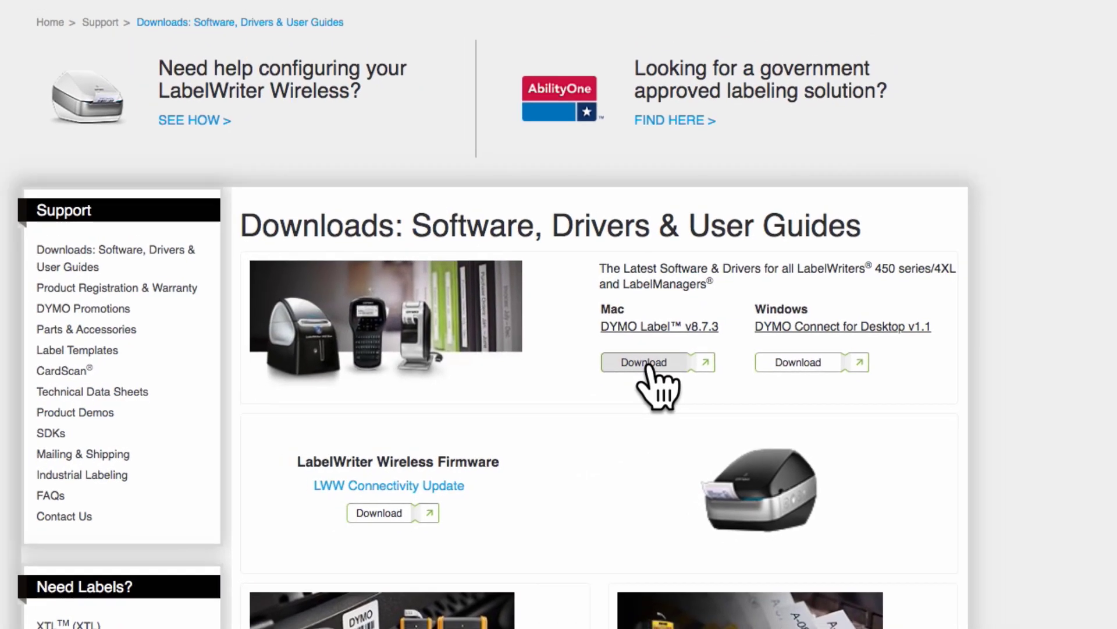
{"action": "left_click", "coordinate": [645, 363]}
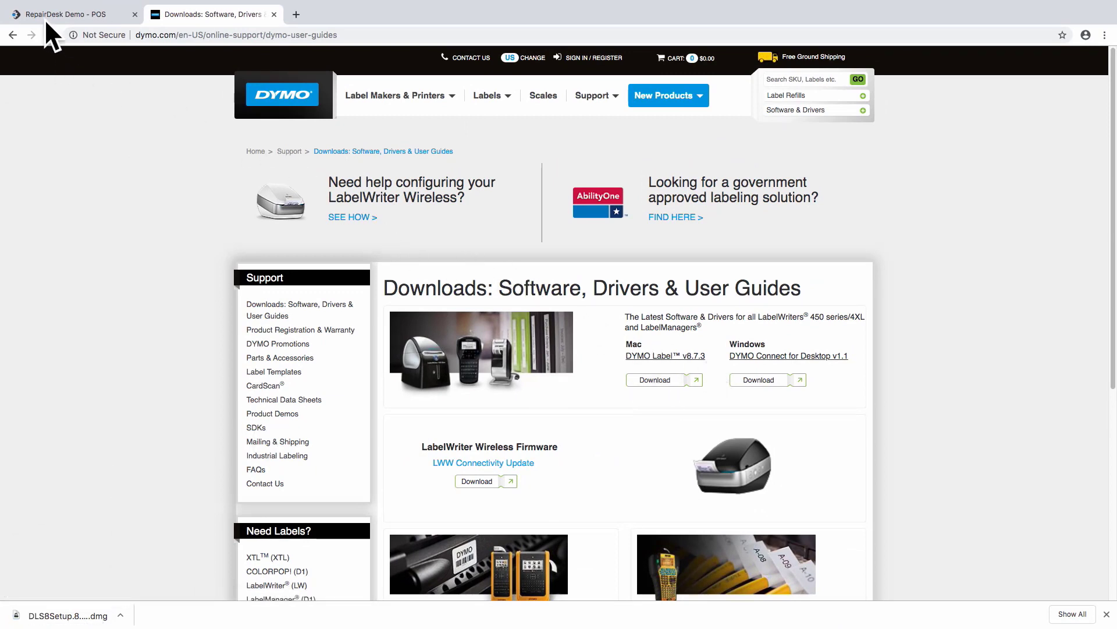
Exit browser full screen and open DLS8Setup.8.7.3 (2).dmg from Downloads, skipping verification.
{"action": "mouse_move", "coordinate": [33, 1]}
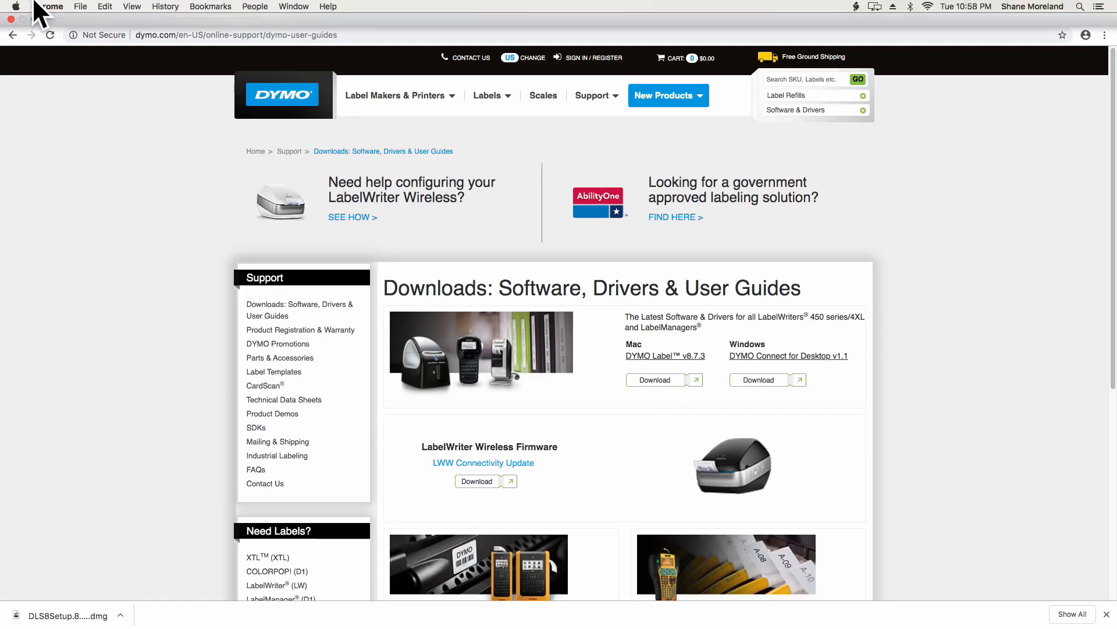
{"action": "left_click", "coordinate": [34, 18]}
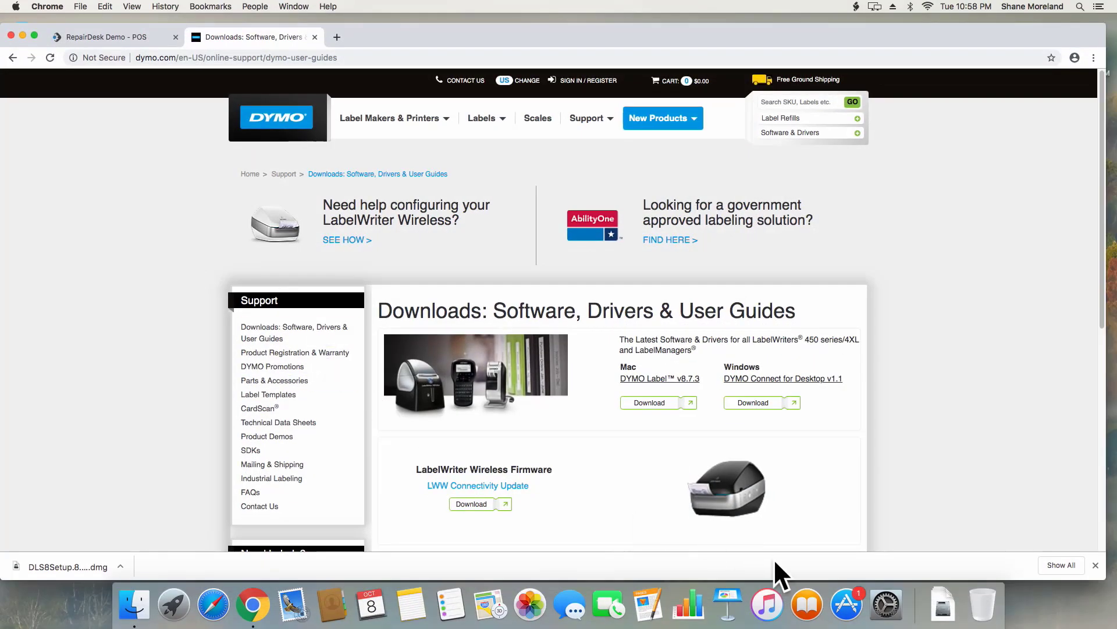
{"action": "left_click", "coordinate": [932, 609]}
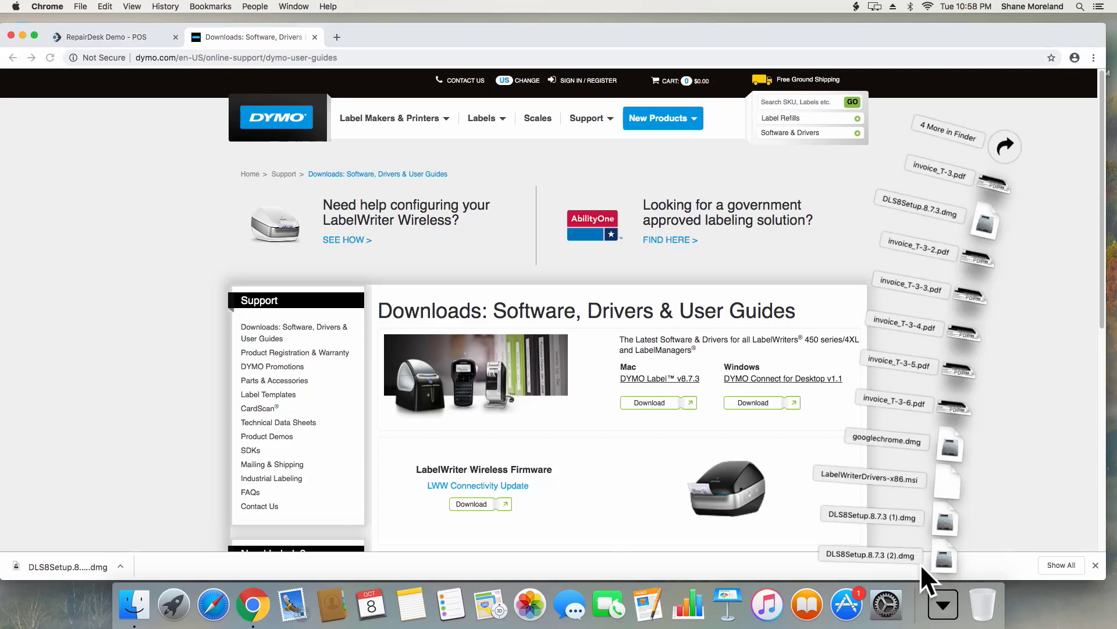
{"action": "left_click", "coordinate": [924, 561]}
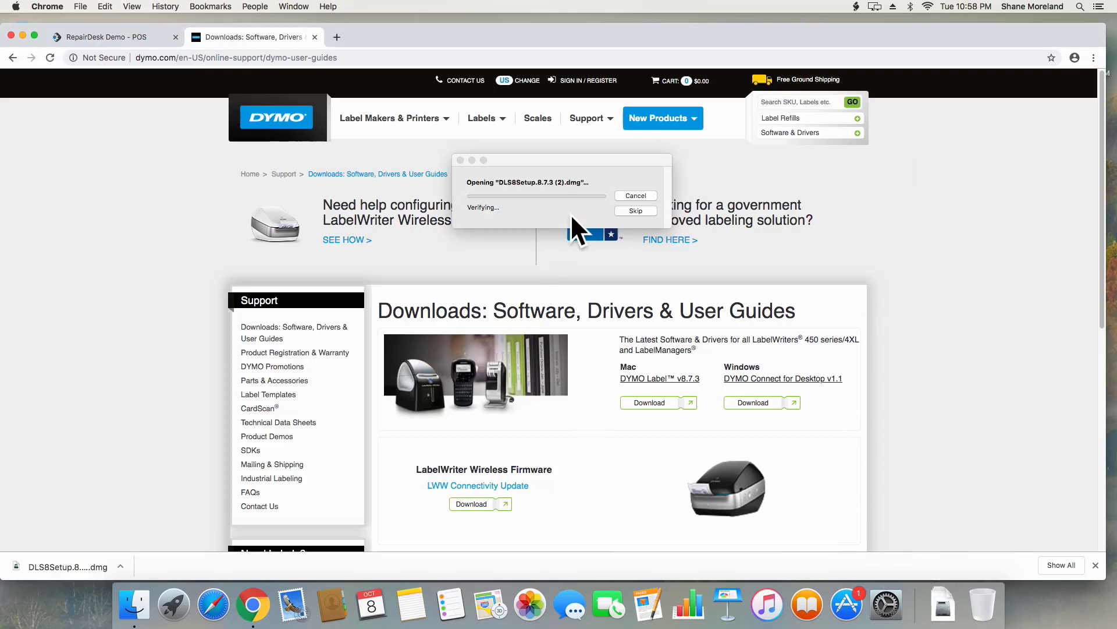
{"action": "left_click", "coordinate": [623, 209]}
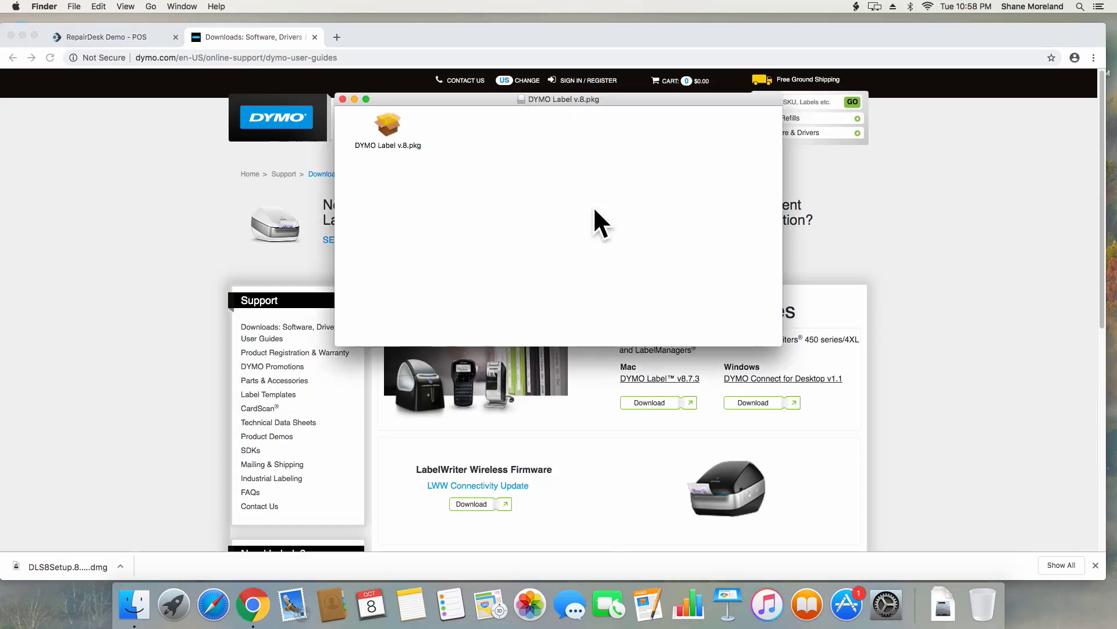
Launch DYMO Label v.8.pkg and continue past the alert, Introduction, Read Me and license text.
{"action": "double_click", "coordinate": [390, 131]}
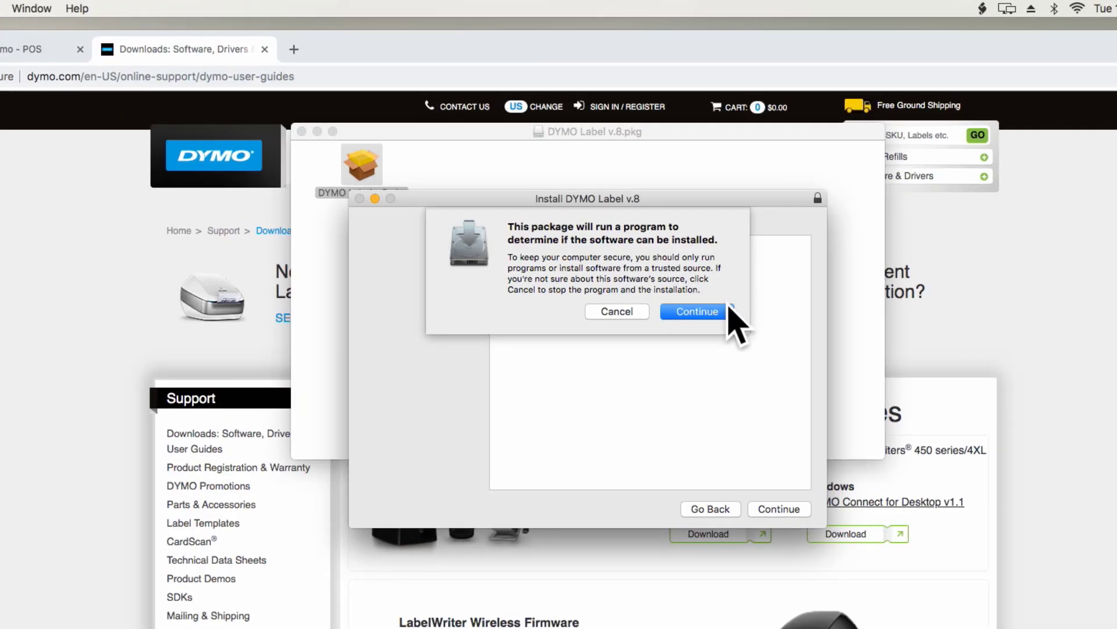
{"action": "left_click", "coordinate": [661, 235]}
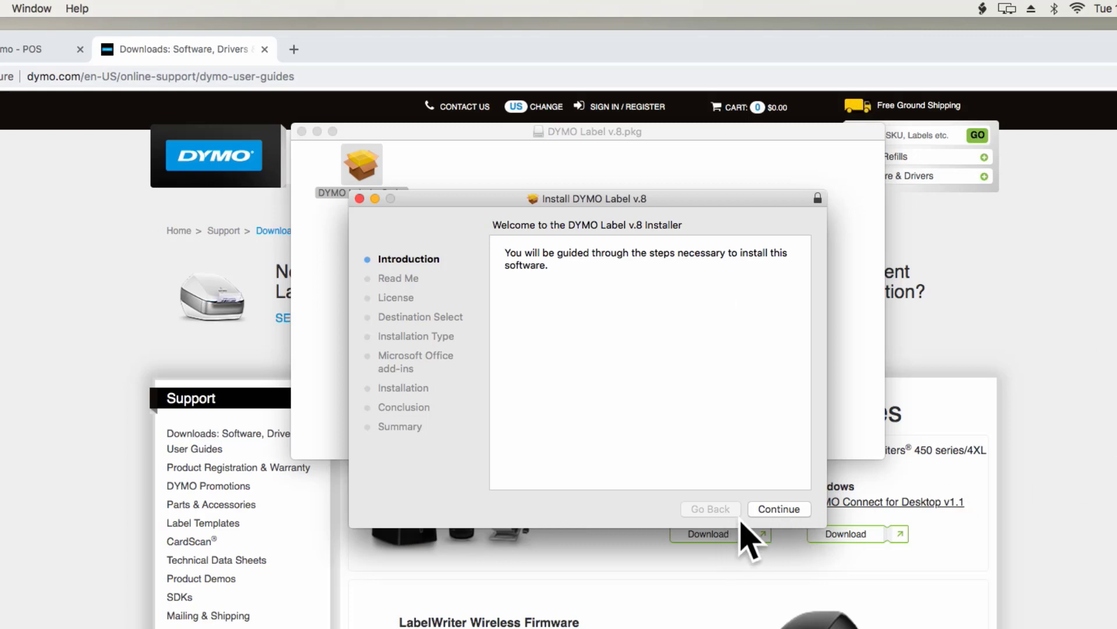
{"action": "left_click", "coordinate": [762, 510]}
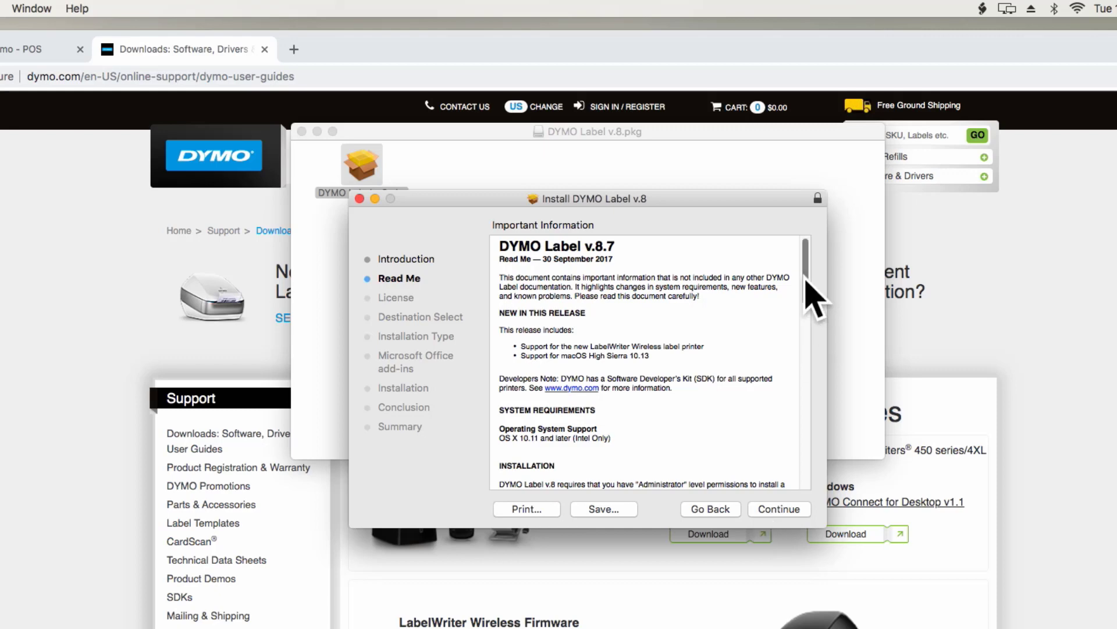
{"action": "left_click_drag", "start_coordinate": [809, 294], "coordinate": [823, 492]}
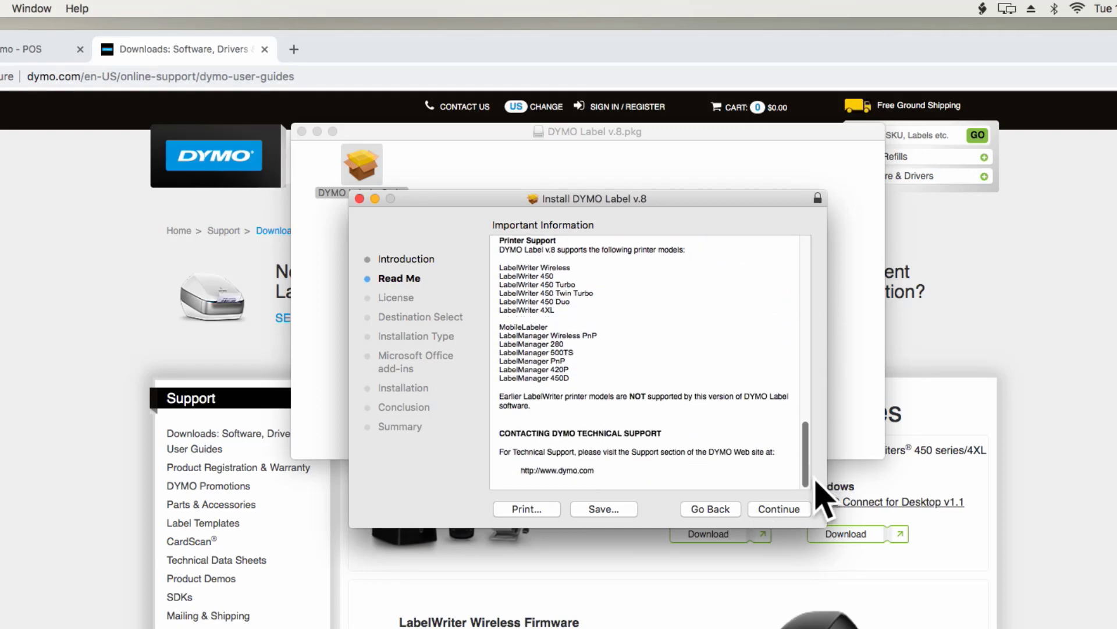
{"action": "left_click", "coordinate": [799, 512]}
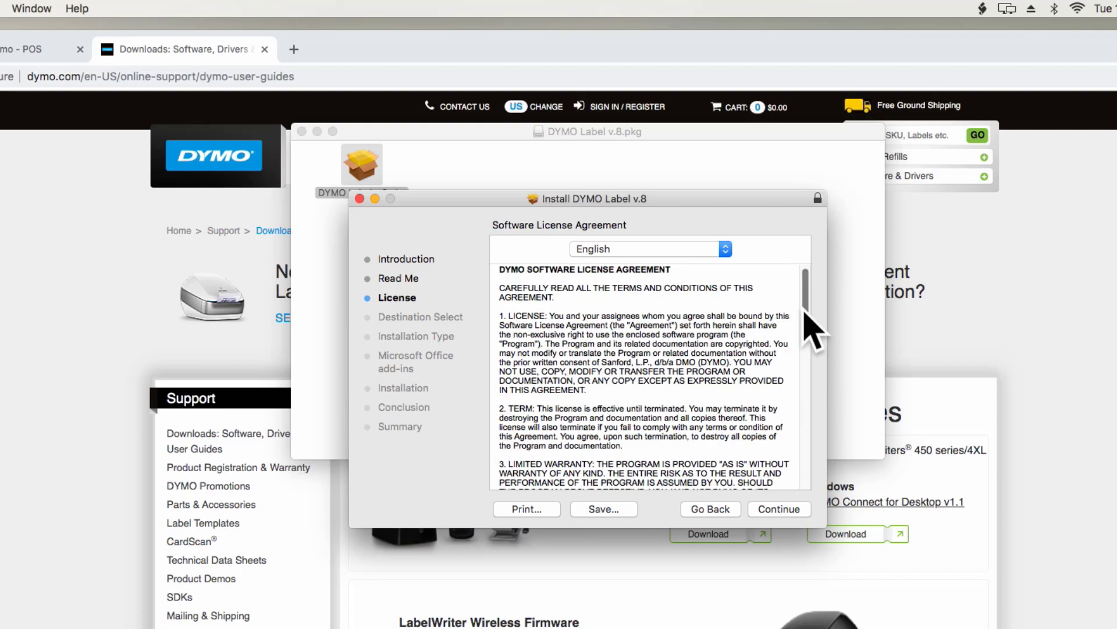
{"action": "left_click_drag", "start_coordinate": [806, 313], "coordinate": [806, 477]}
{"action": "left_click", "coordinate": [798, 512]}
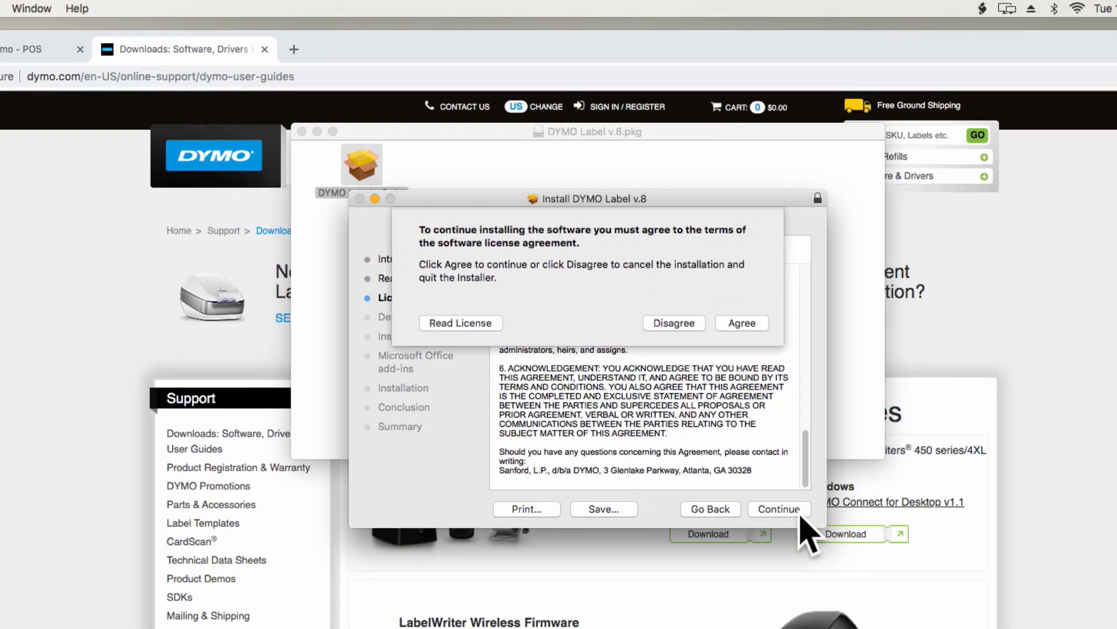
Agree to the license, authorize the standard install with the administrator password, and close the finished installer.
{"action": "left_click", "coordinate": [742, 324]}
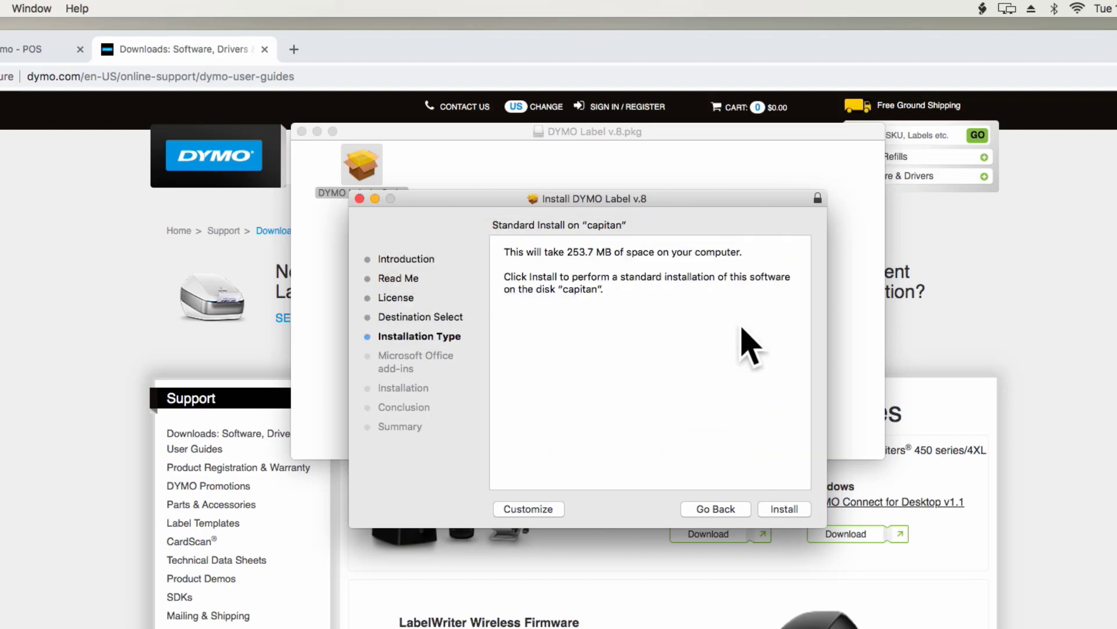
{"action": "left_click", "coordinate": [777, 507]}
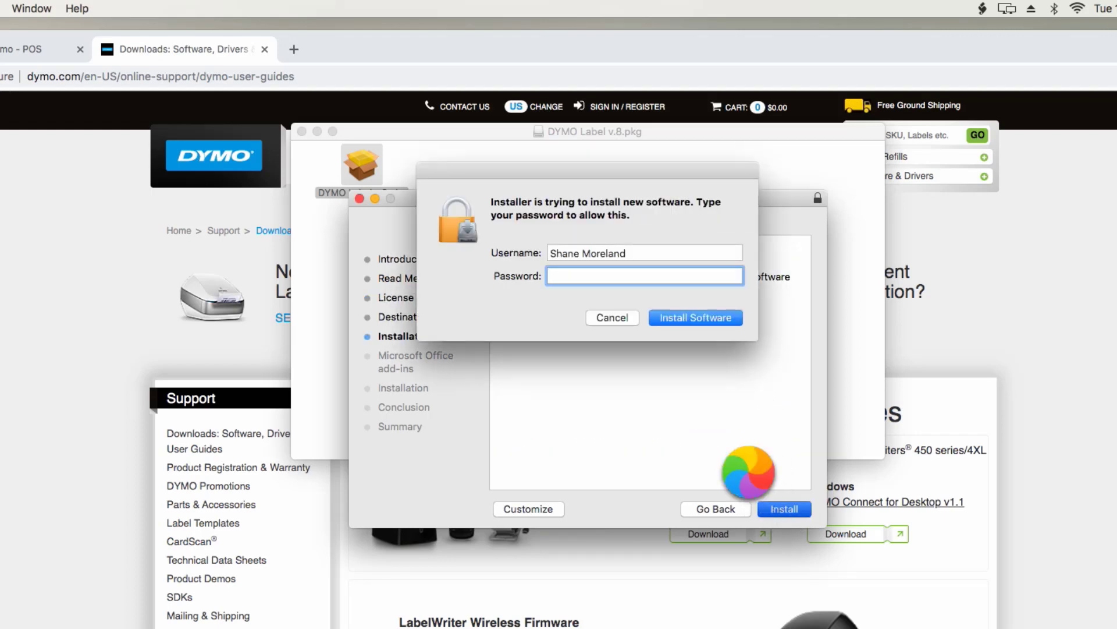
{"action": "type", "text": "••••••••••"}
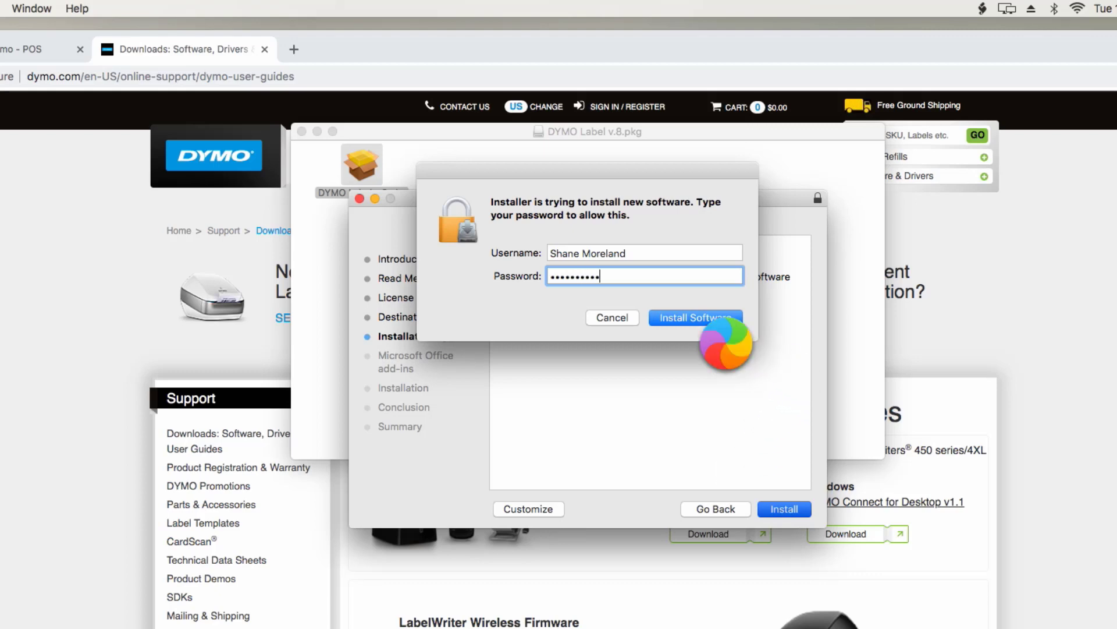
{"action": "left_click", "coordinate": [721, 319]}
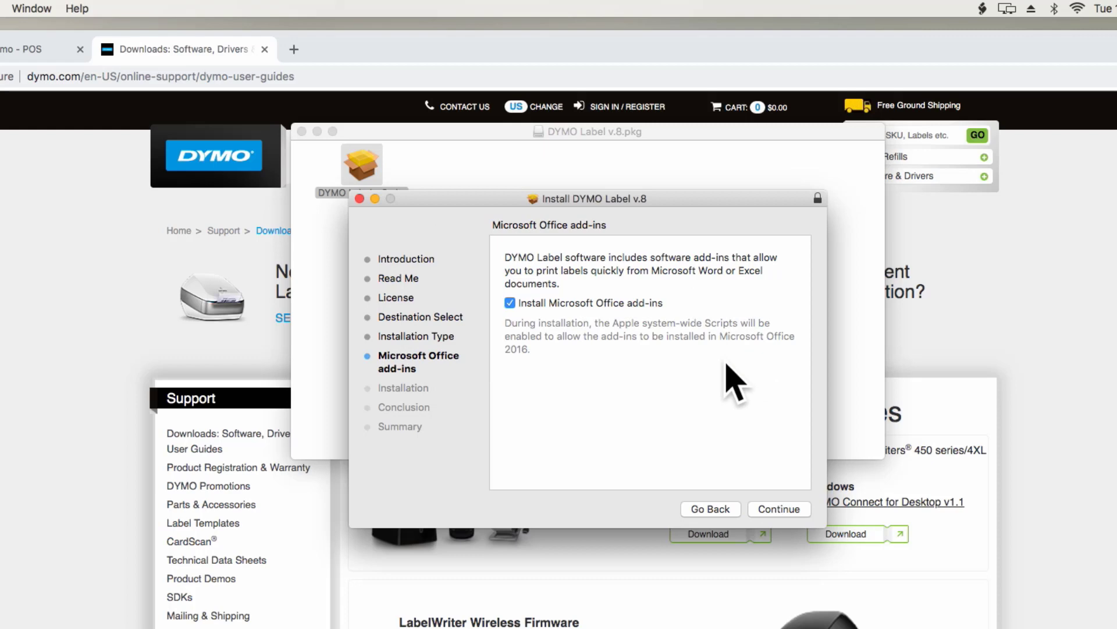
{"action": "left_click", "coordinate": [766, 509]}
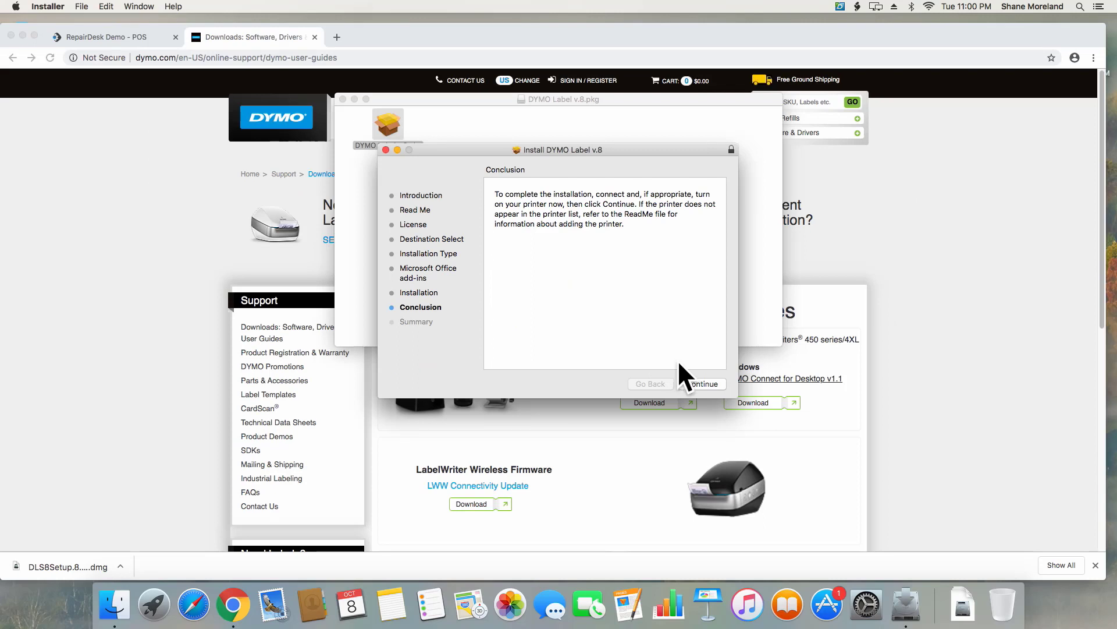
{"action": "left_click", "coordinate": [698, 383]}
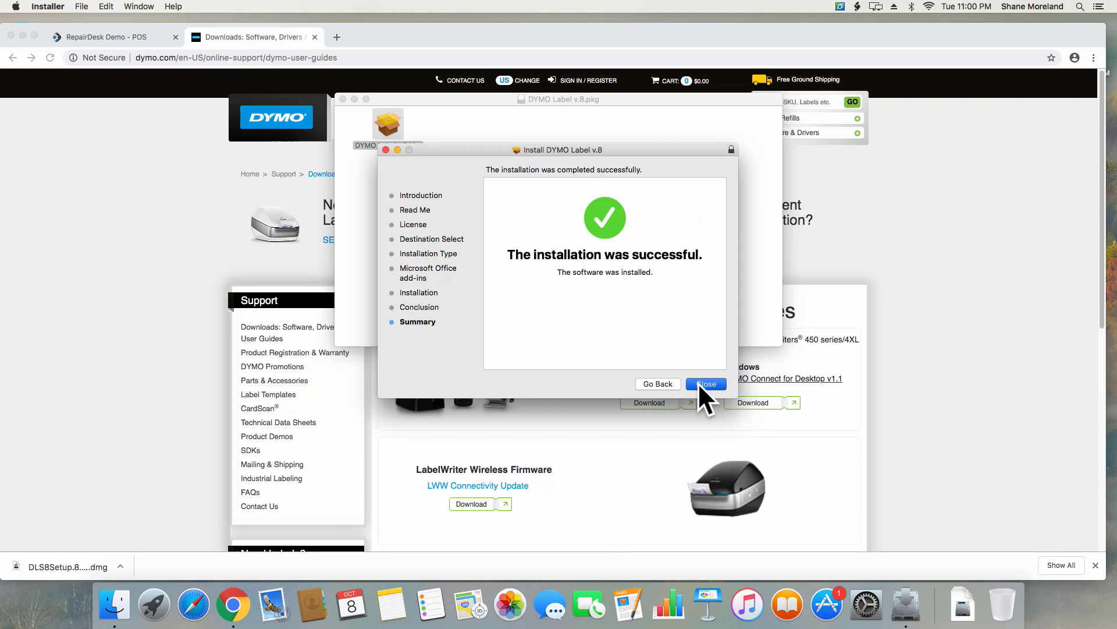
{"action": "left_click", "coordinate": [700, 384]}
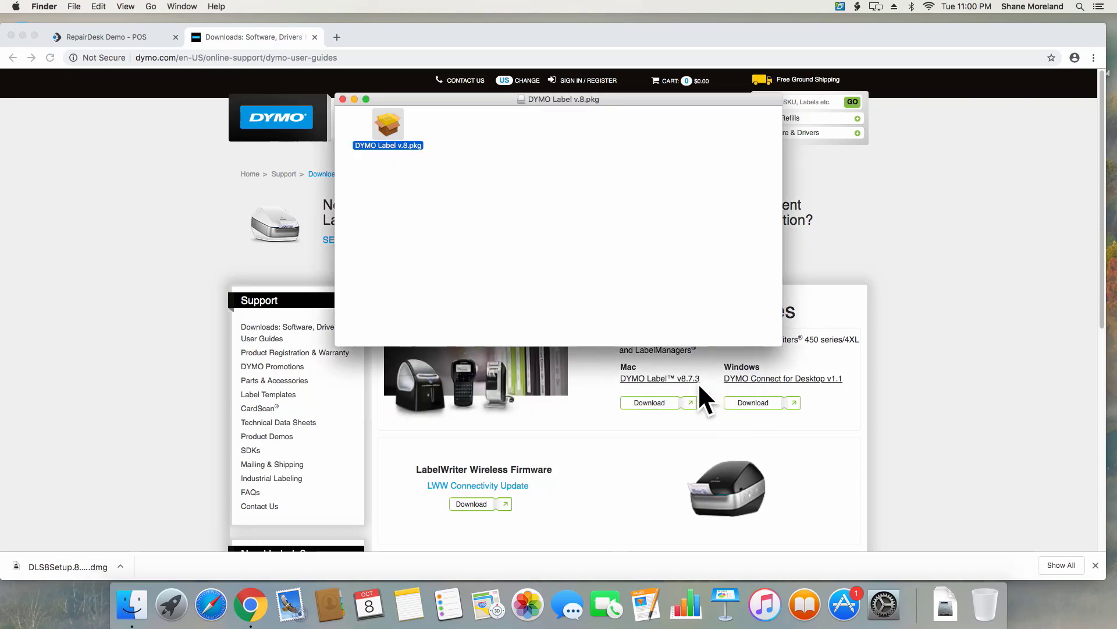
Close the package window and return to RepairDesk in full-screen browser view.
{"action": "left_click", "coordinate": [343, 99]}
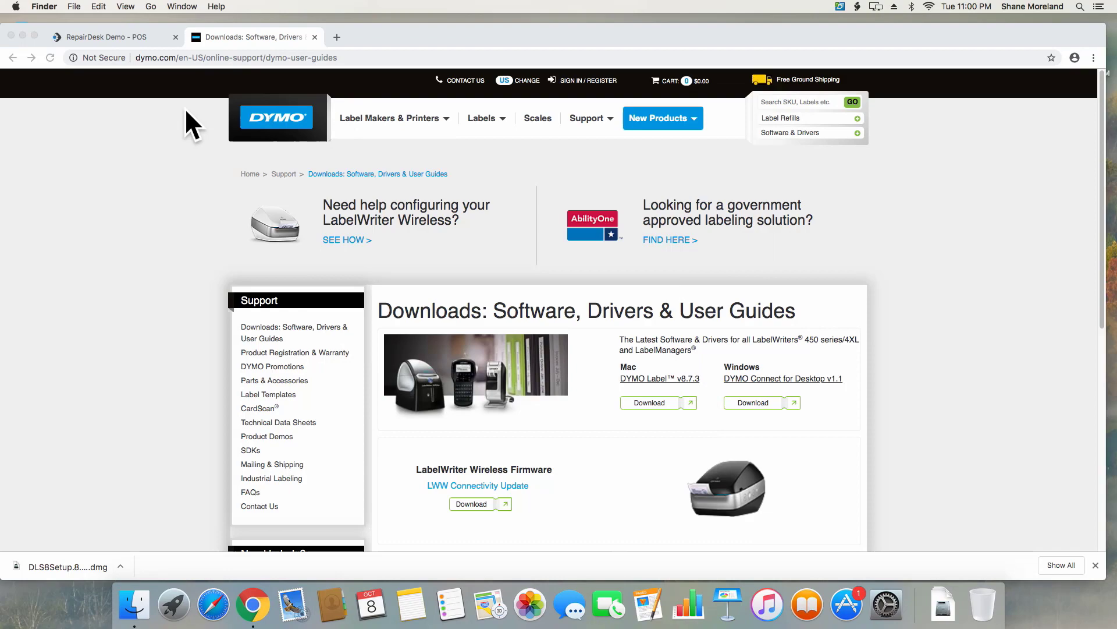
{"action": "left_click", "coordinate": [98, 35]}
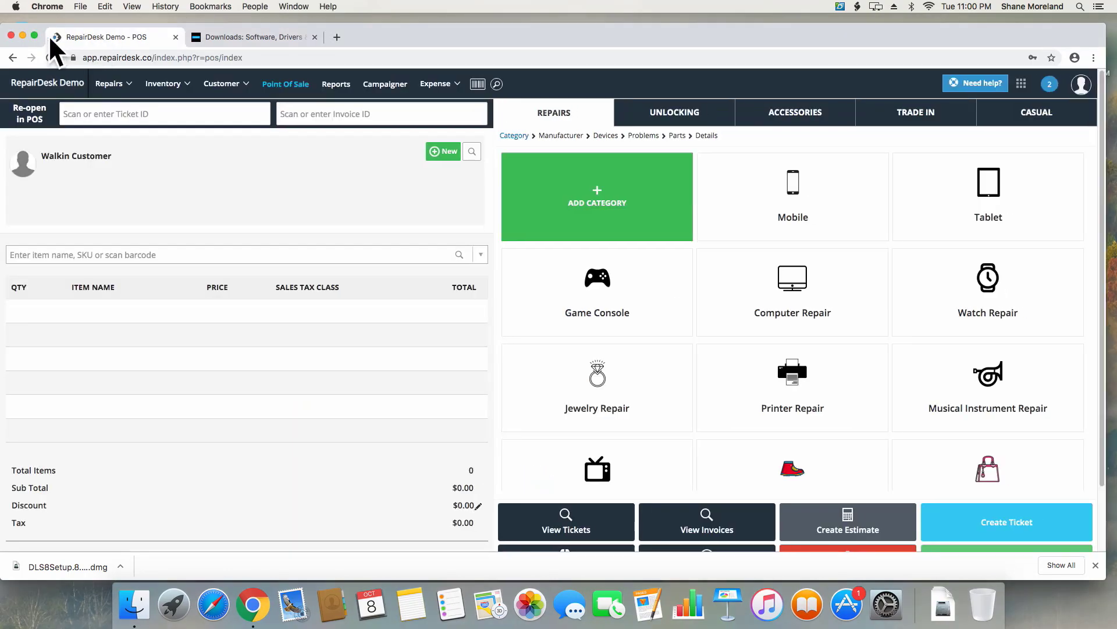
{"action": "left_click", "coordinate": [33, 34]}
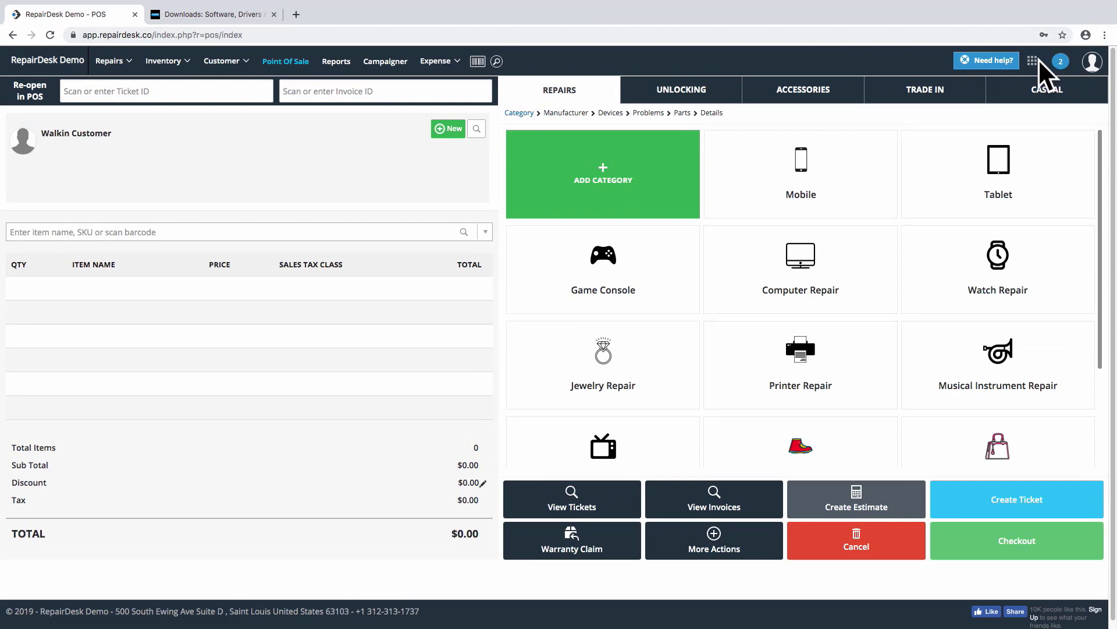
Save Store Settings > Module Configuration > Tickets with the Professional ticket label template.
{"action": "left_click", "coordinate": [1033, 60]}
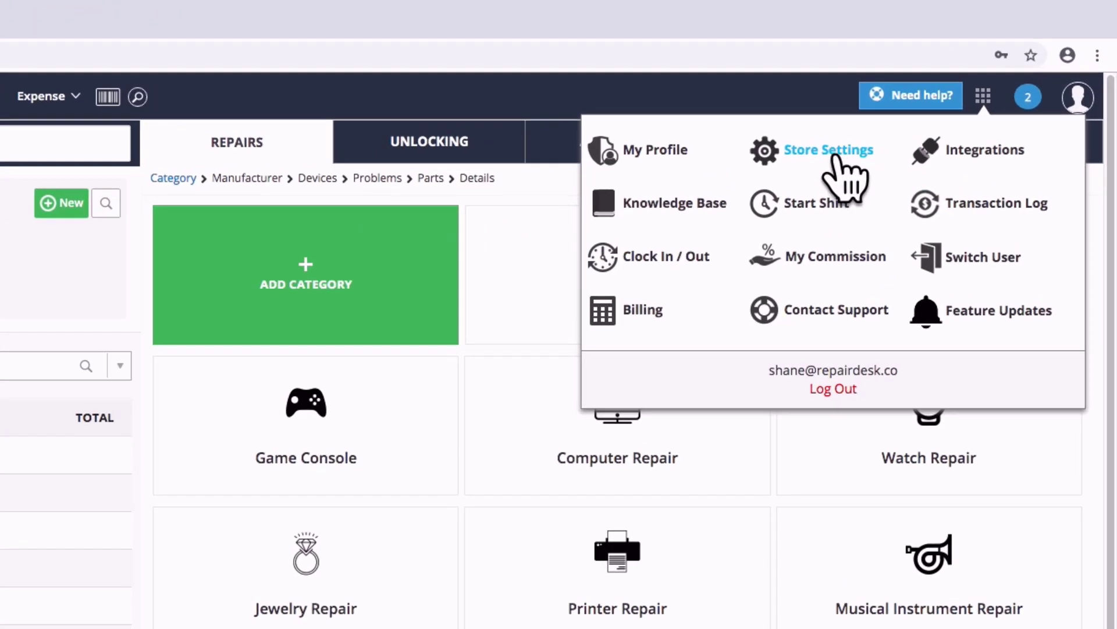
{"action": "left_click", "coordinate": [829, 150]}
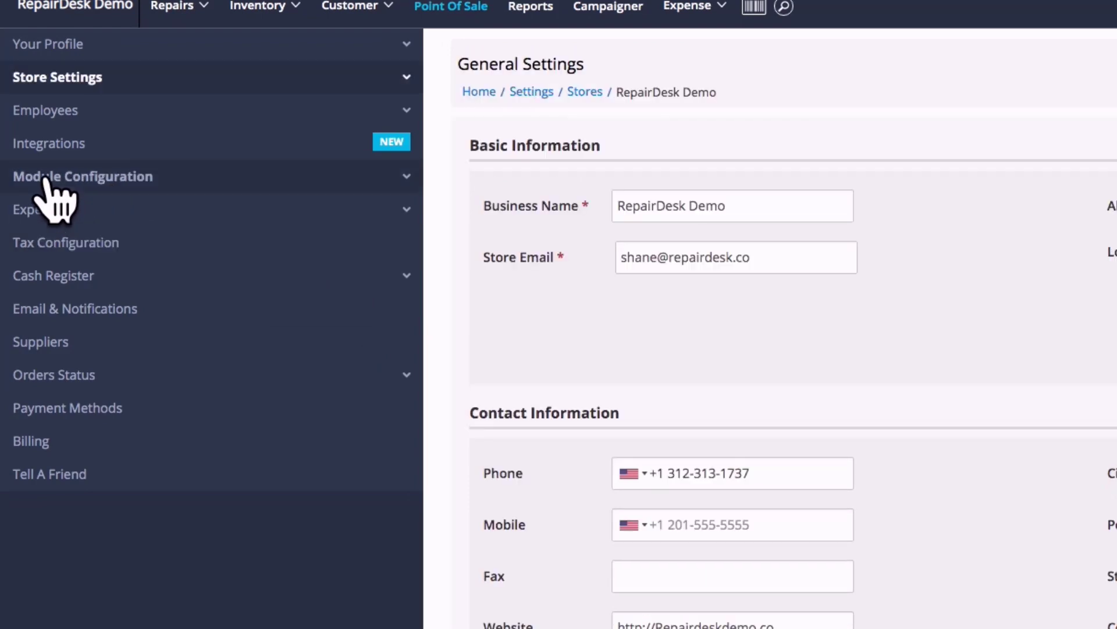
{"action": "left_click", "coordinate": [45, 177]}
{"action": "left_click", "coordinate": [44, 276]}
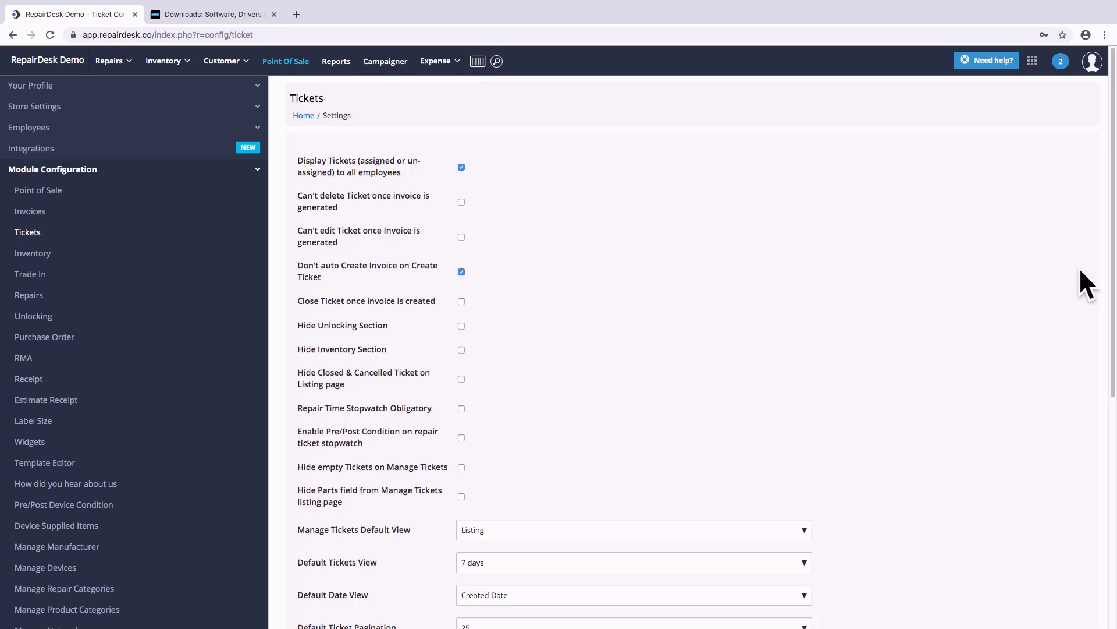
{"action": "scroll", "coordinate": [1106, 297], "scroll_direction": "down", "scroll_amount": 7}
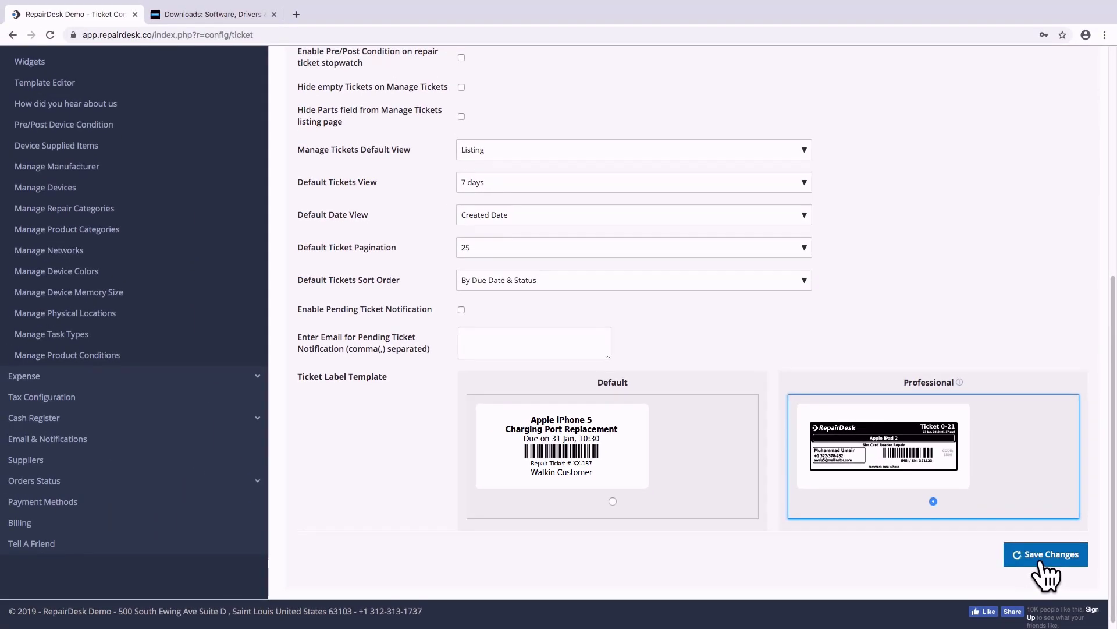
{"action": "left_click", "coordinate": [1039, 554]}
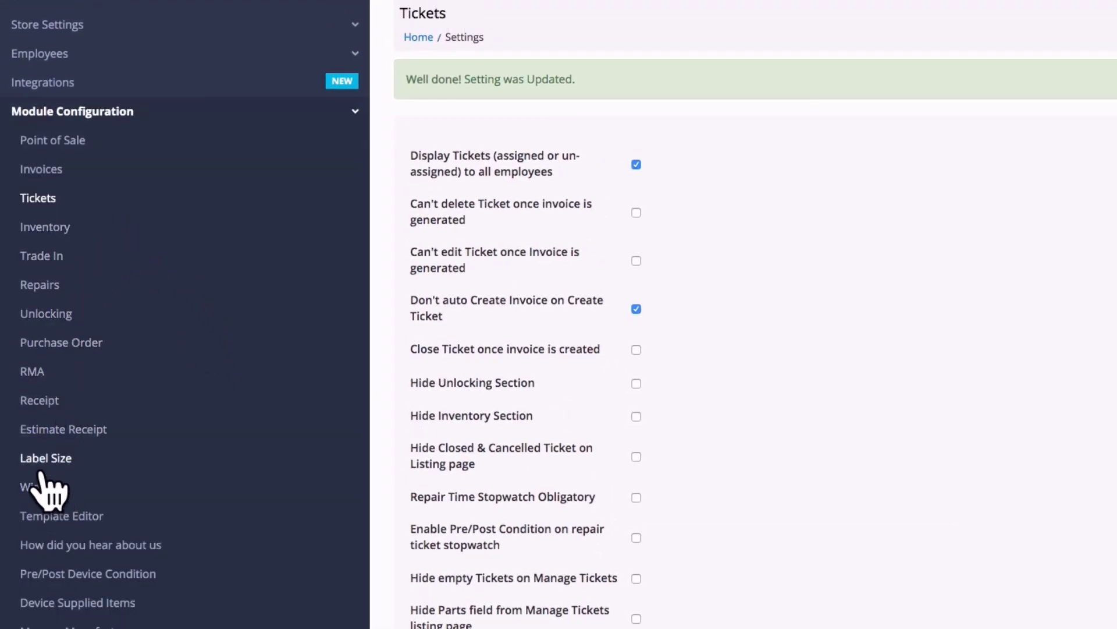
In Label Size settings, enter ticket label 93 × 28 and inventory barcode label width 93.
{"action": "left_click", "coordinate": [45, 457]}
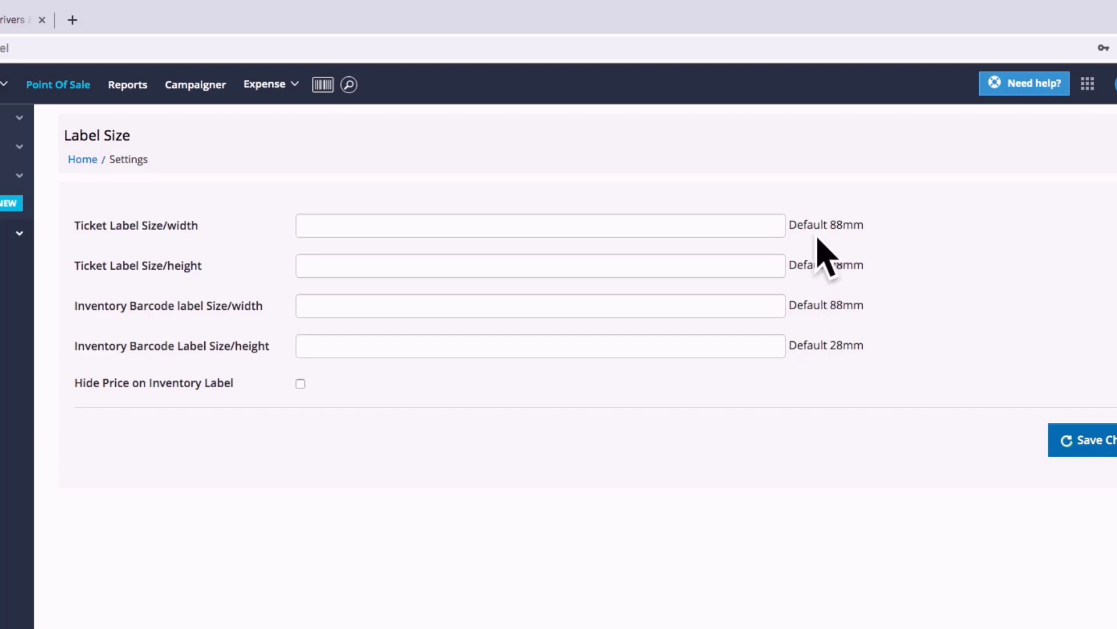
{"action": "left_click", "coordinate": [569, 226]}
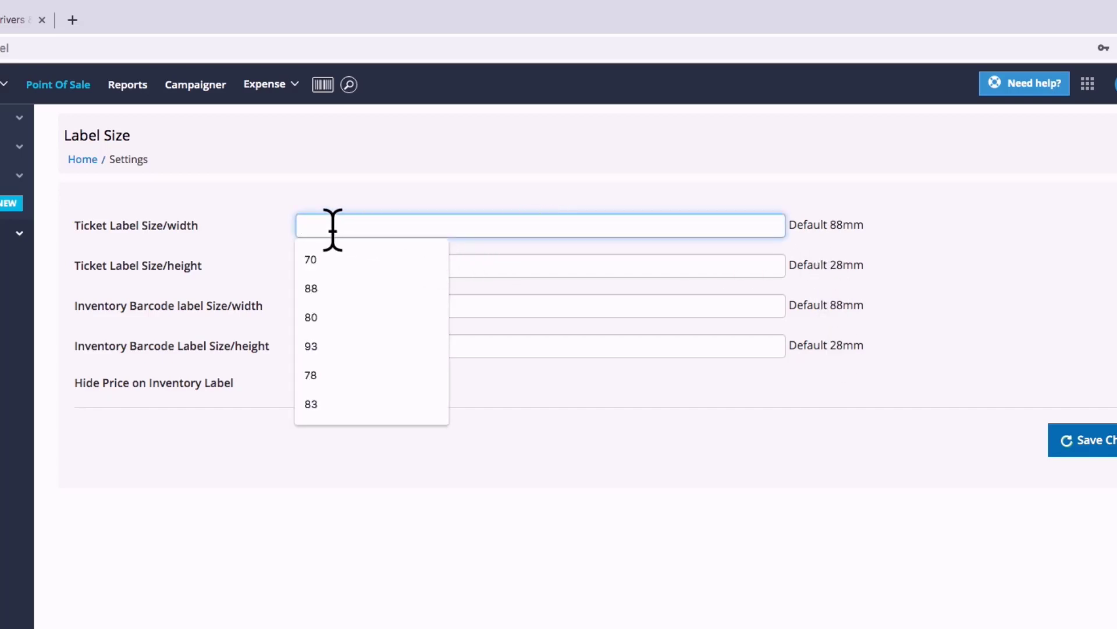
{"action": "type", "text": "93"}
{"action": "left_click", "coordinate": [324, 259]}
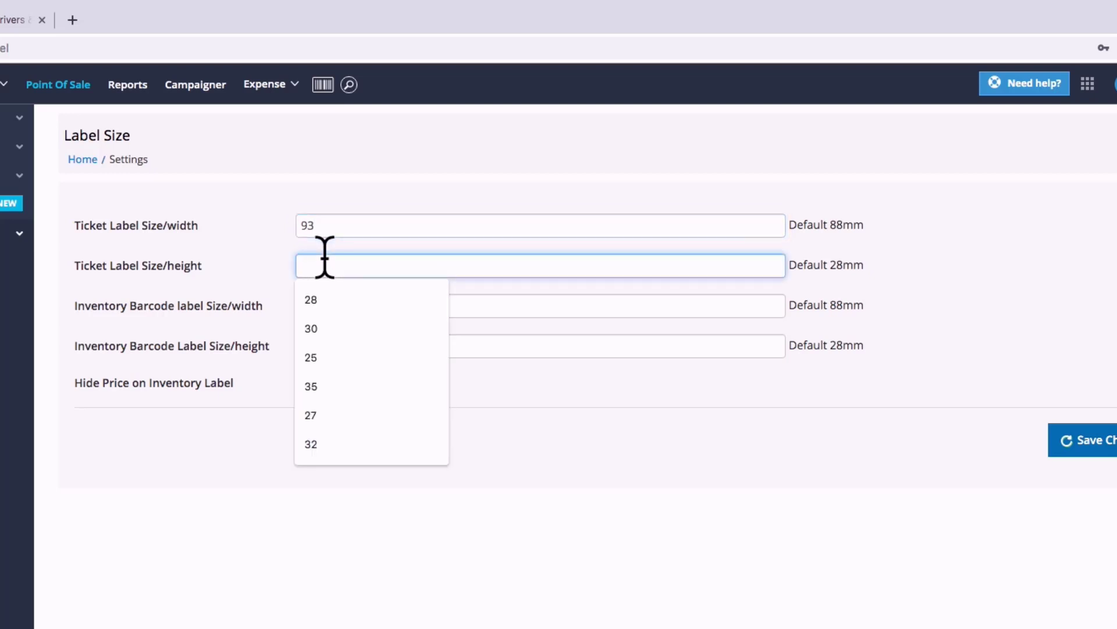
{"action": "type", "text": "28"}
{"action": "left_click", "coordinate": [350, 299]}
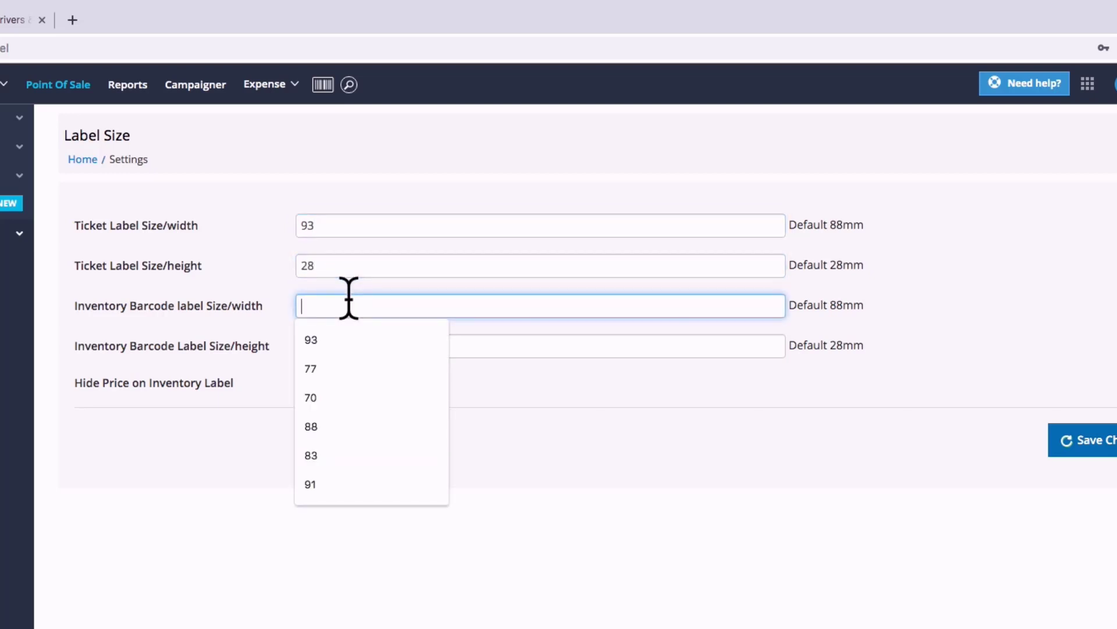
{"action": "type", "text": "93"}
{"action": "left_click", "coordinate": [337, 344]}
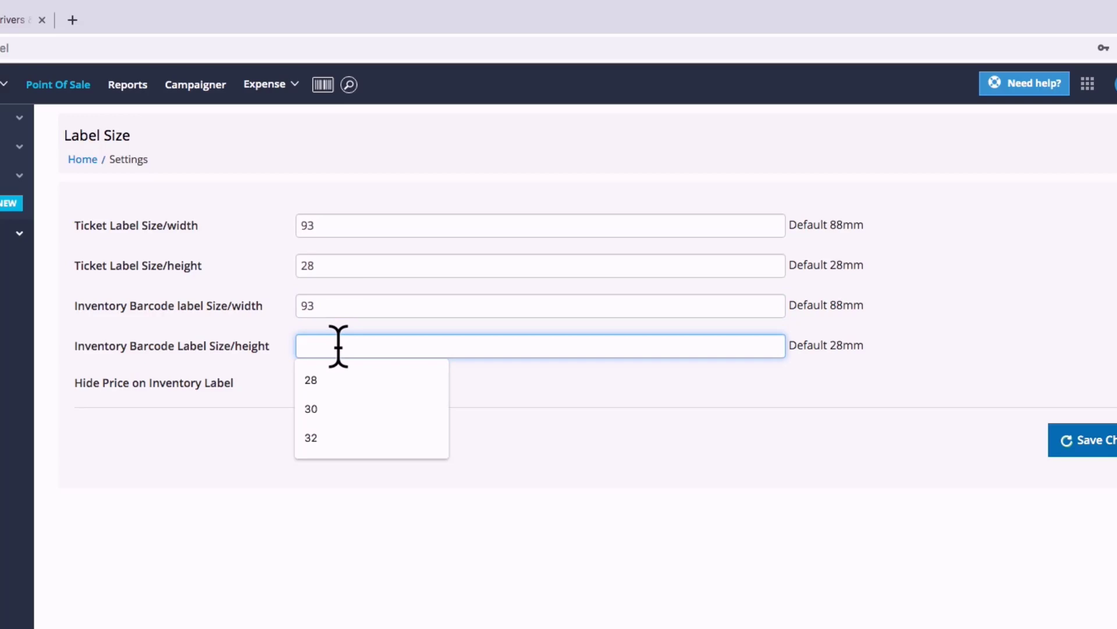
Set inventory barcode height 28, save the label sizes, and open the Ticket label Template editor.
{"action": "type", "text": "28"}
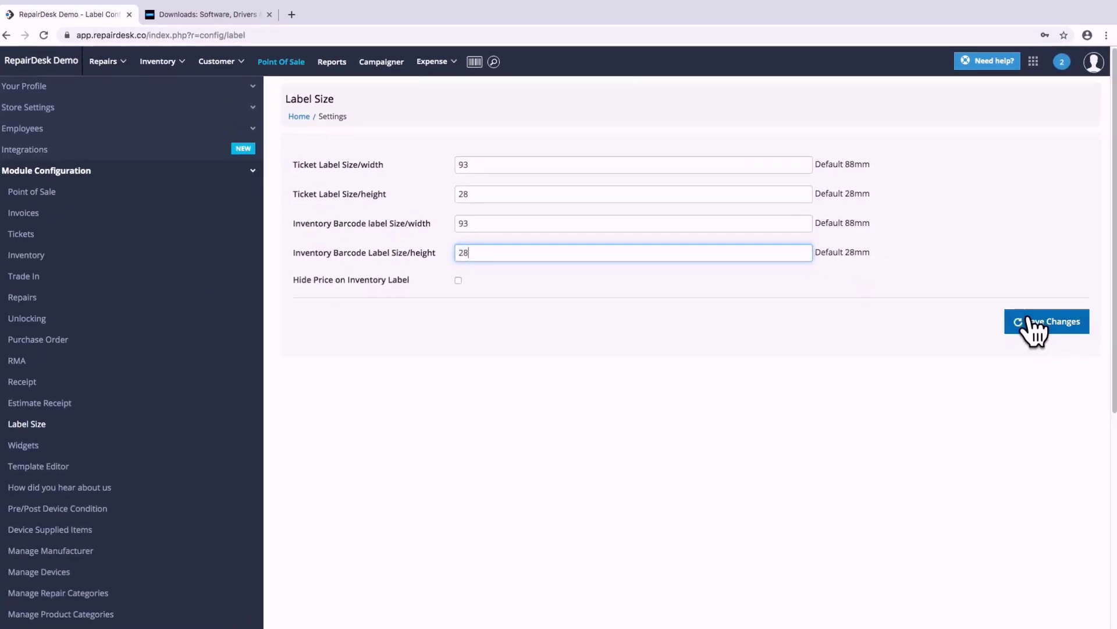
{"action": "left_click", "coordinate": [1056, 438]}
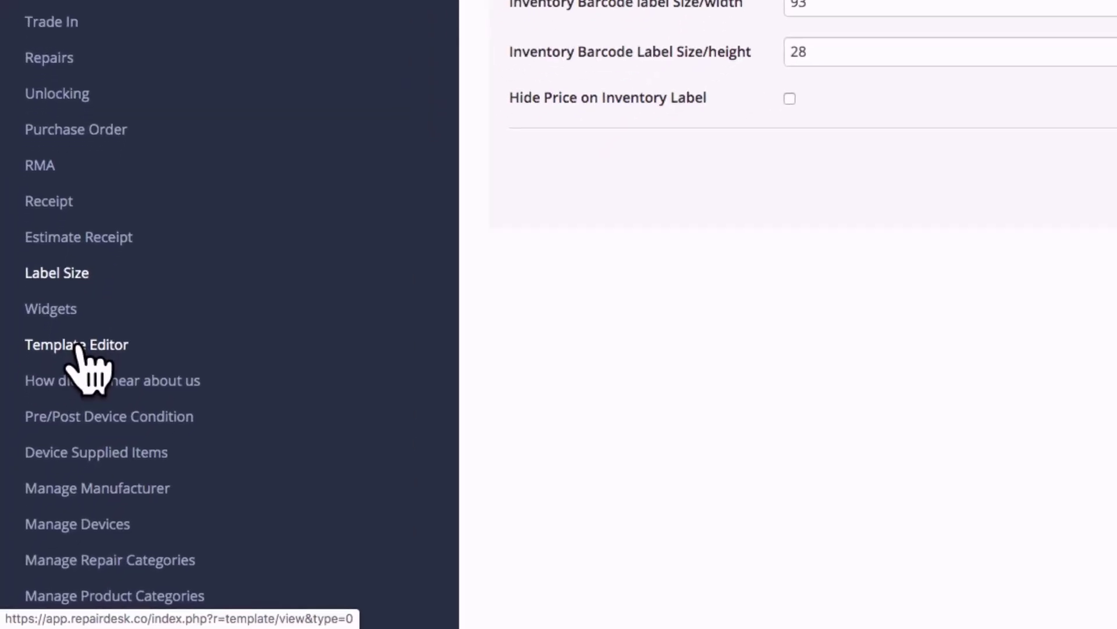
{"action": "left_click", "coordinate": [79, 346]}
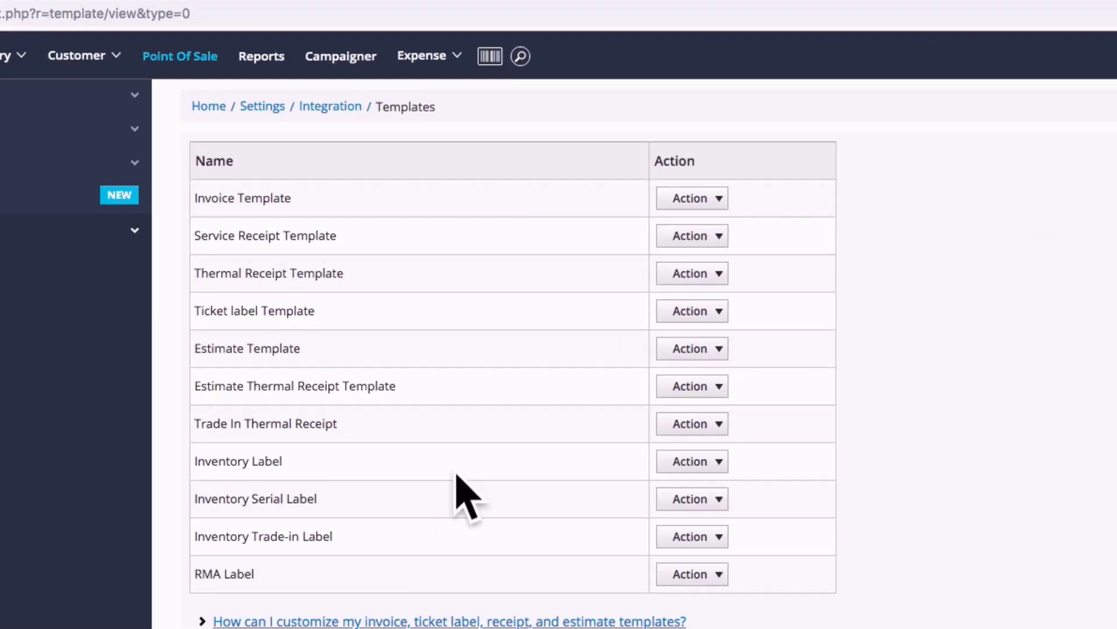
{"action": "left_click", "coordinate": [678, 312]}
{"action": "left_click", "coordinate": [663, 362]}
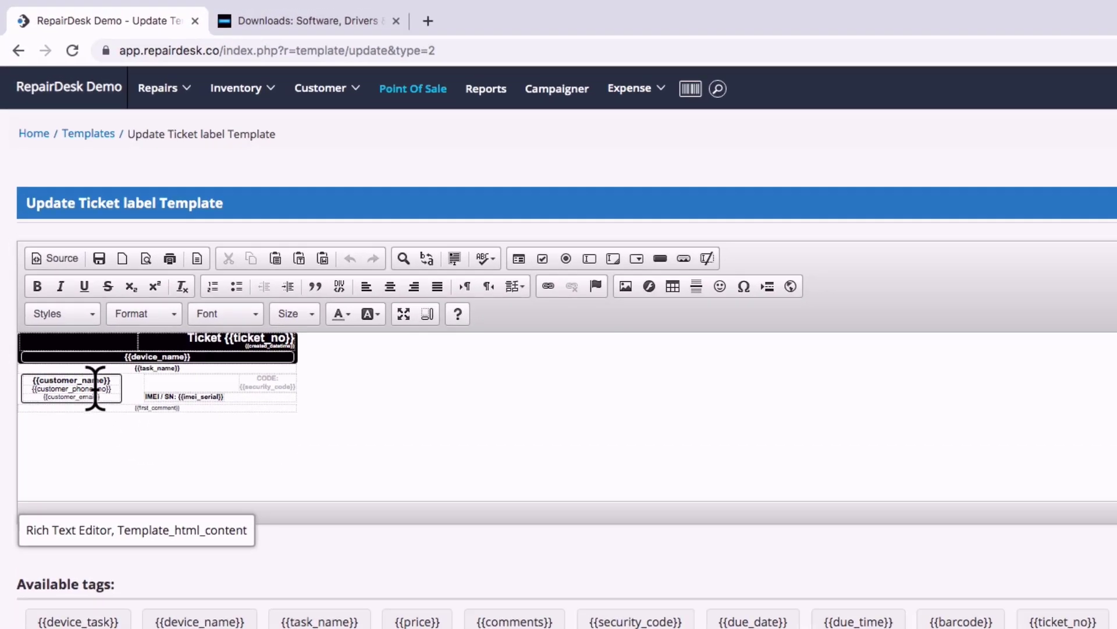
{"action": "left_click", "coordinate": [57, 262]}
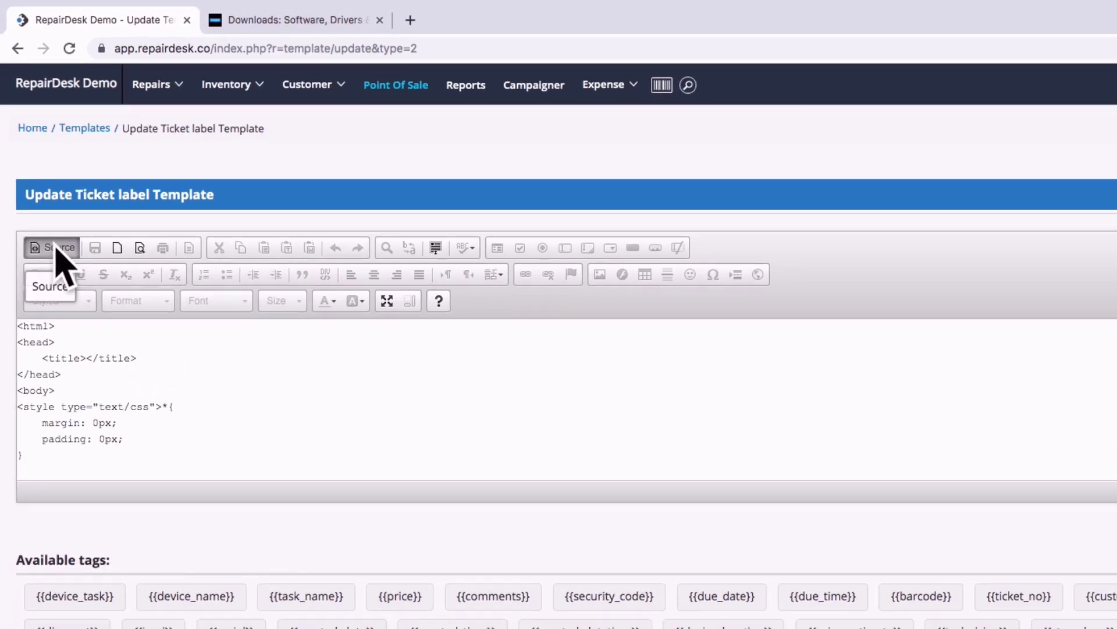
{"action": "left_click", "coordinate": [55, 261]}
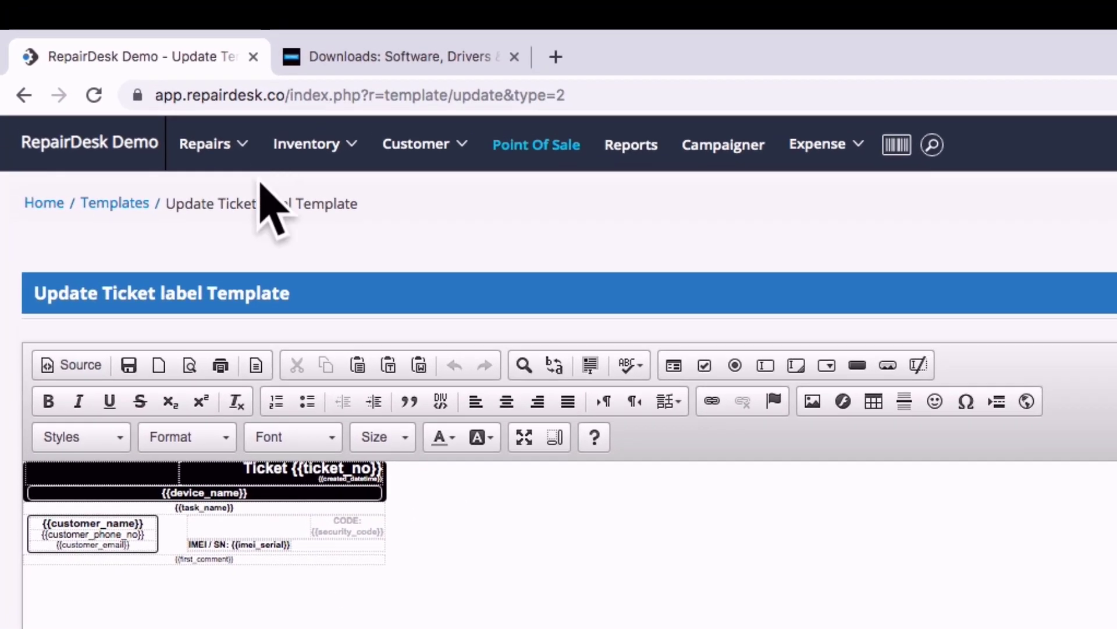
From Manage Tickets with all dates shown, generate ticket T-3's label and send it to print.
{"action": "left_click", "coordinate": [129, 63]}
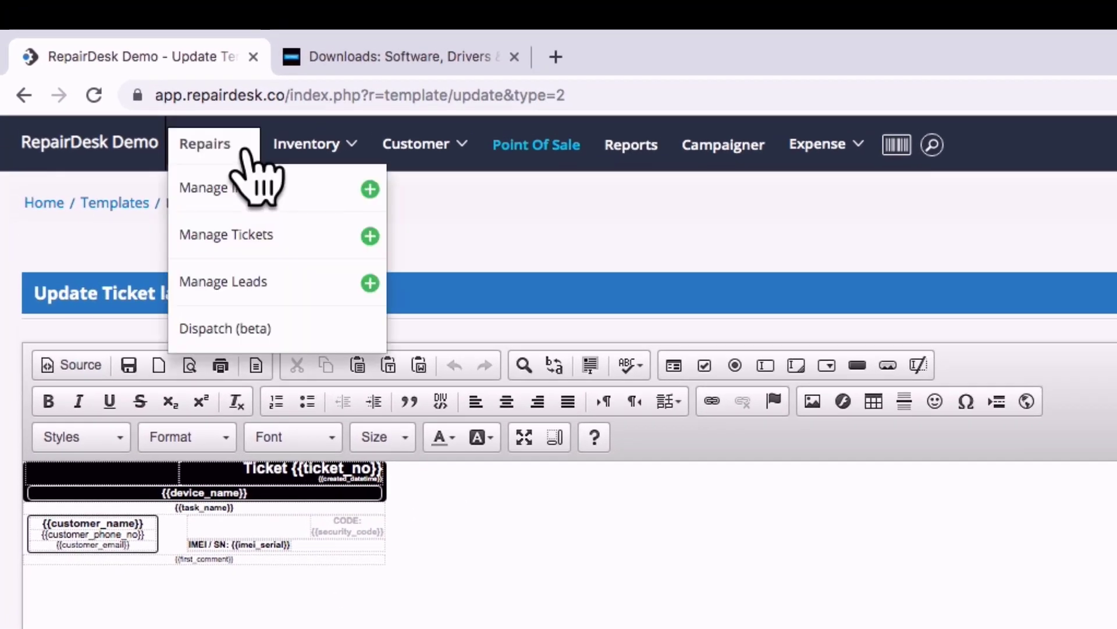
{"action": "left_click", "coordinate": [224, 235]}
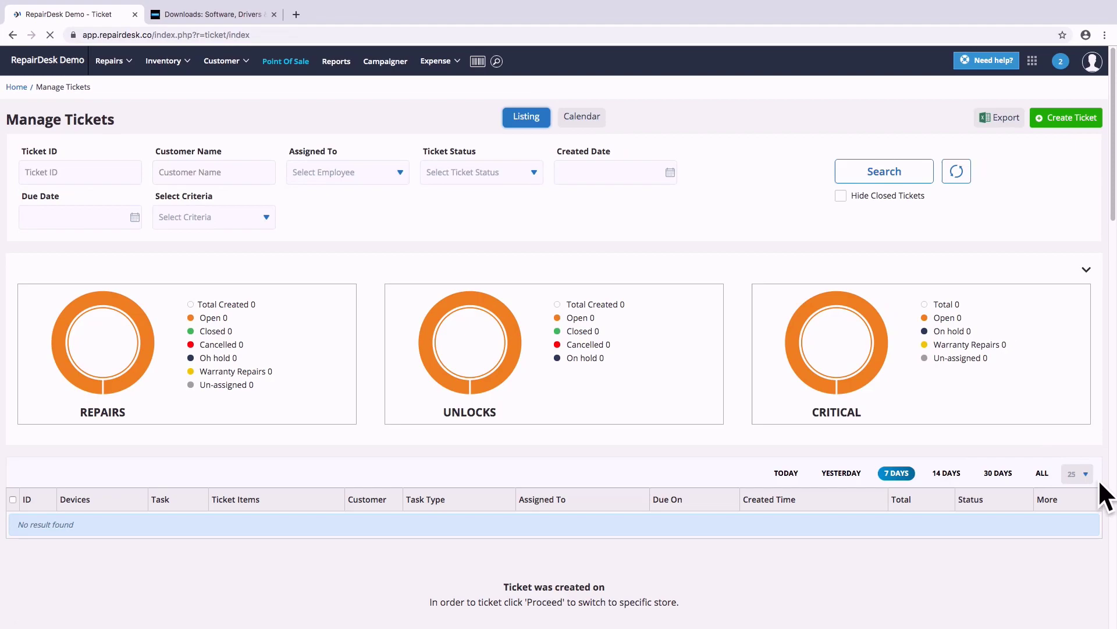
{"action": "left_click", "coordinate": [1043, 472]}
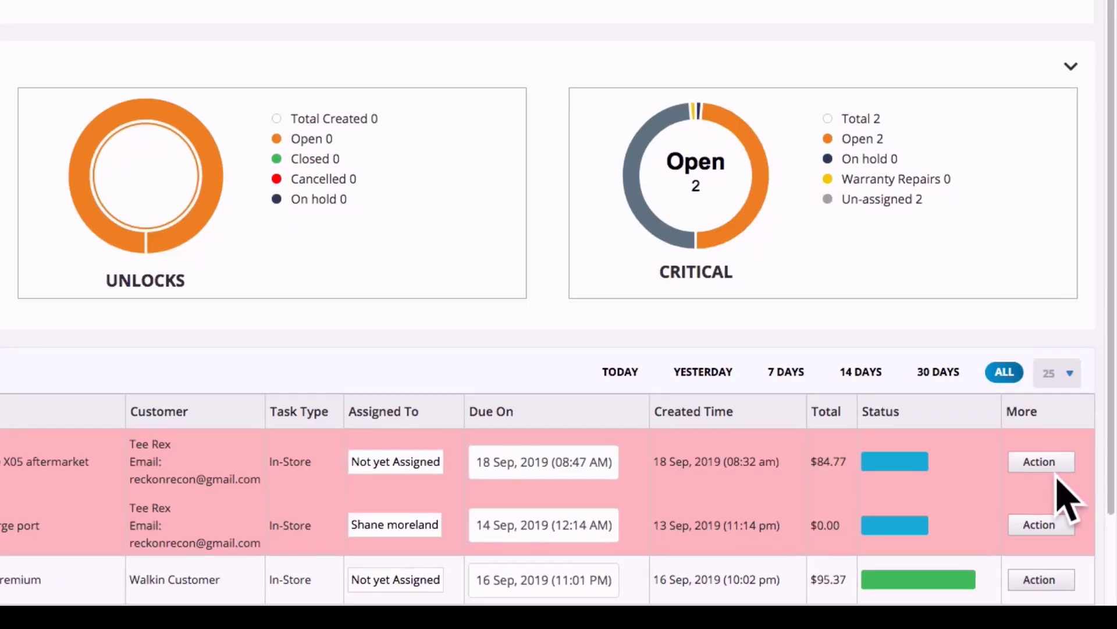
{"action": "left_click", "coordinate": [1054, 466]}
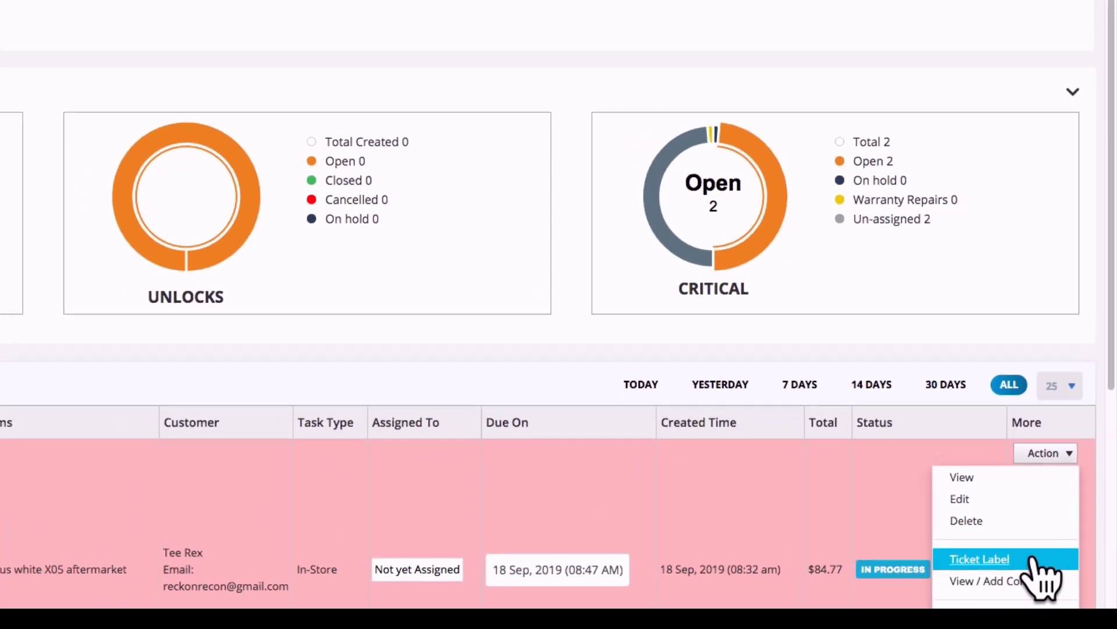
{"action": "left_click", "coordinate": [1030, 554]}
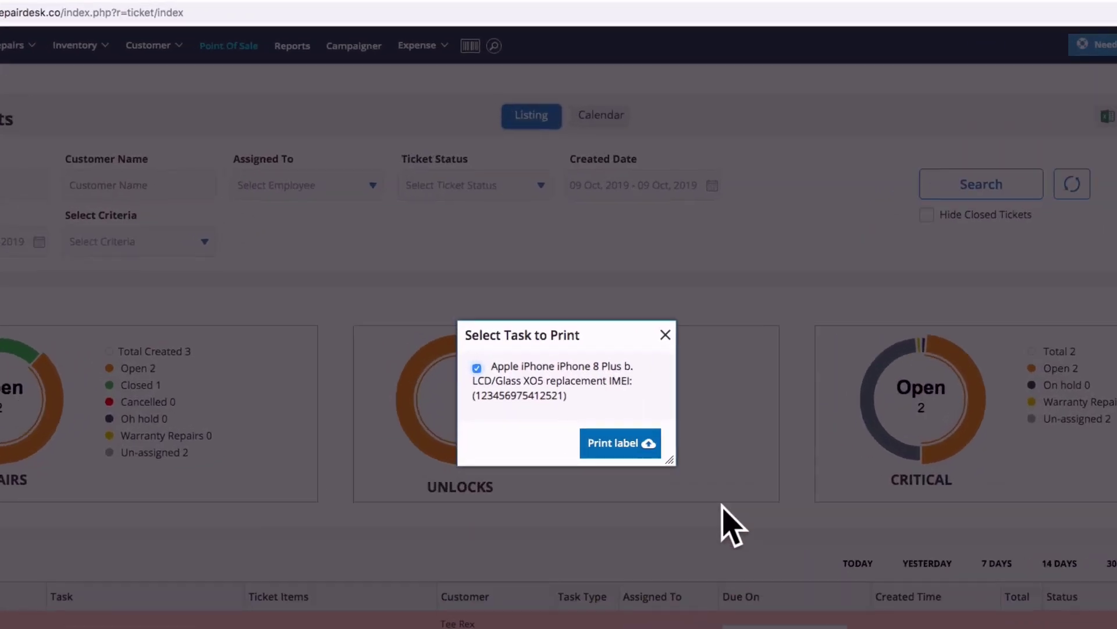
{"action": "left_click", "coordinate": [620, 460]}
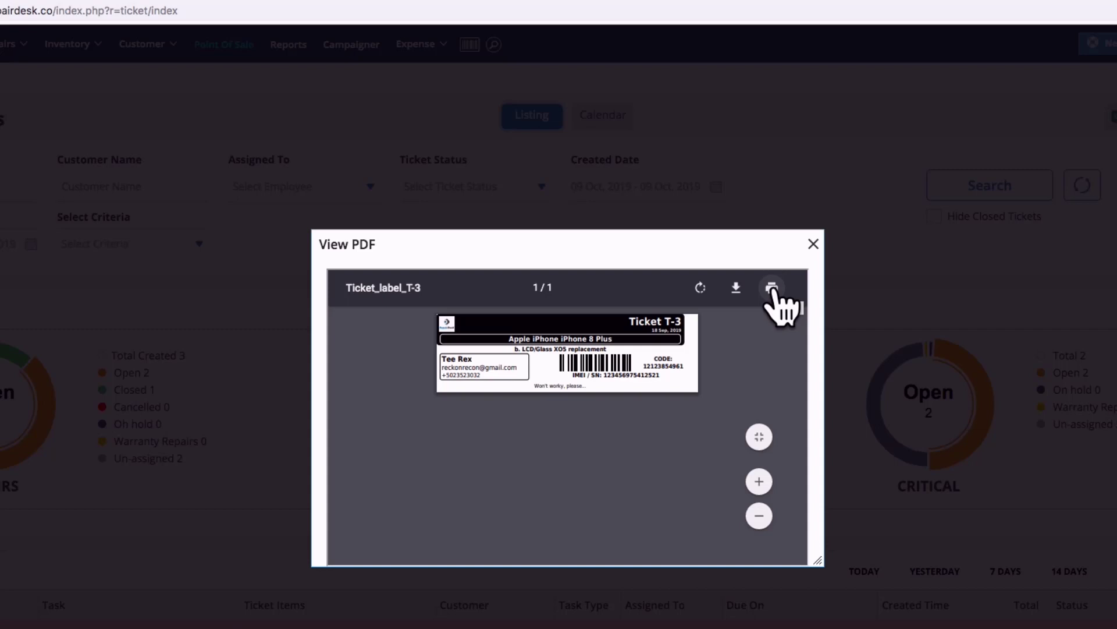
{"action": "left_click", "coordinate": [772, 287]}
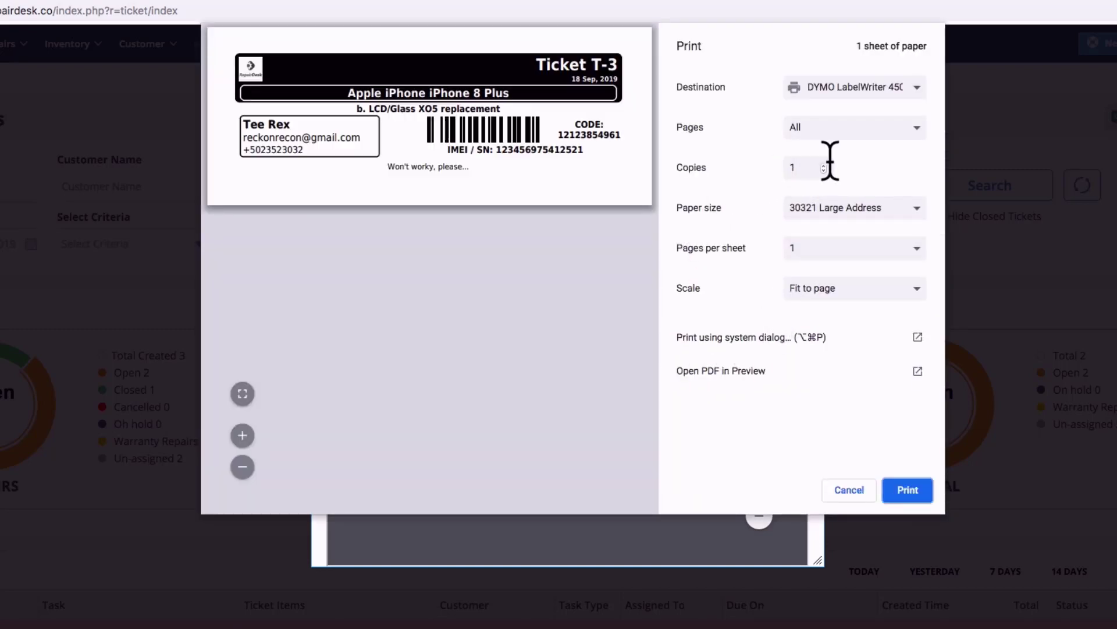
Print the T-3 label on the DYMO LabelWriter 450 using 30321 Large Address, Fit to page, then close the viewer.
{"action": "left_click", "coordinate": [912, 207]}
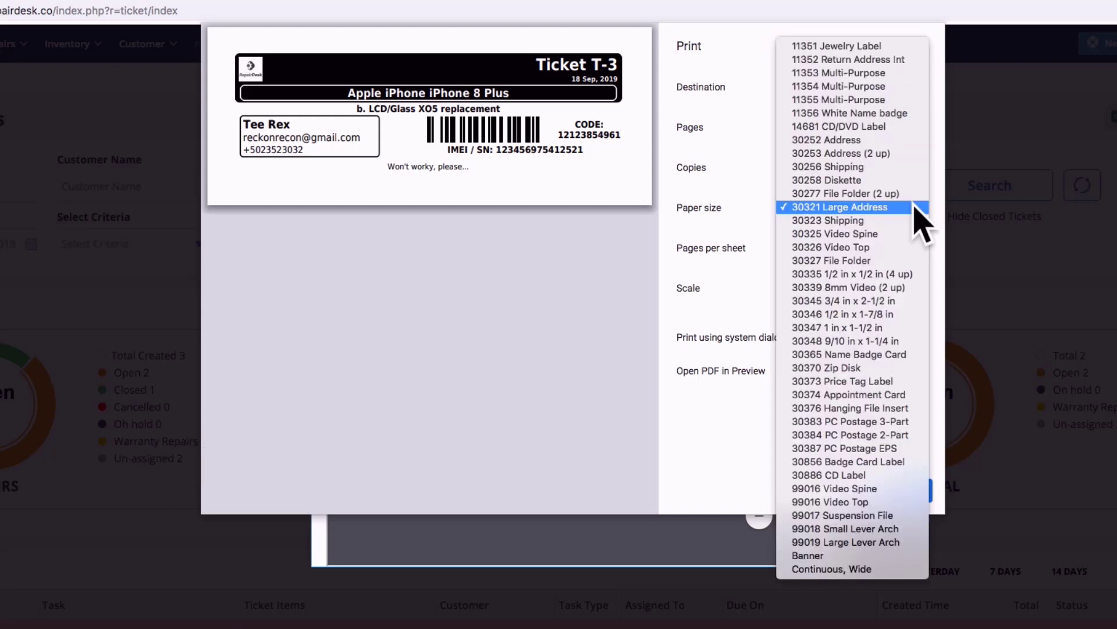
{"action": "left_click", "coordinate": [860, 208]}
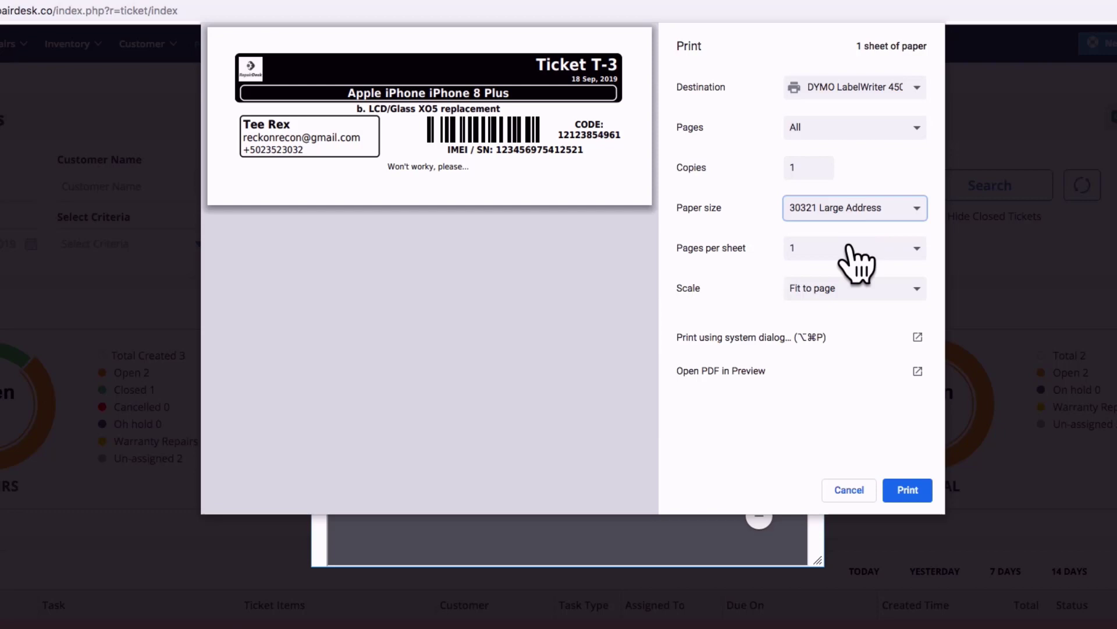
{"action": "left_click", "coordinate": [923, 287]}
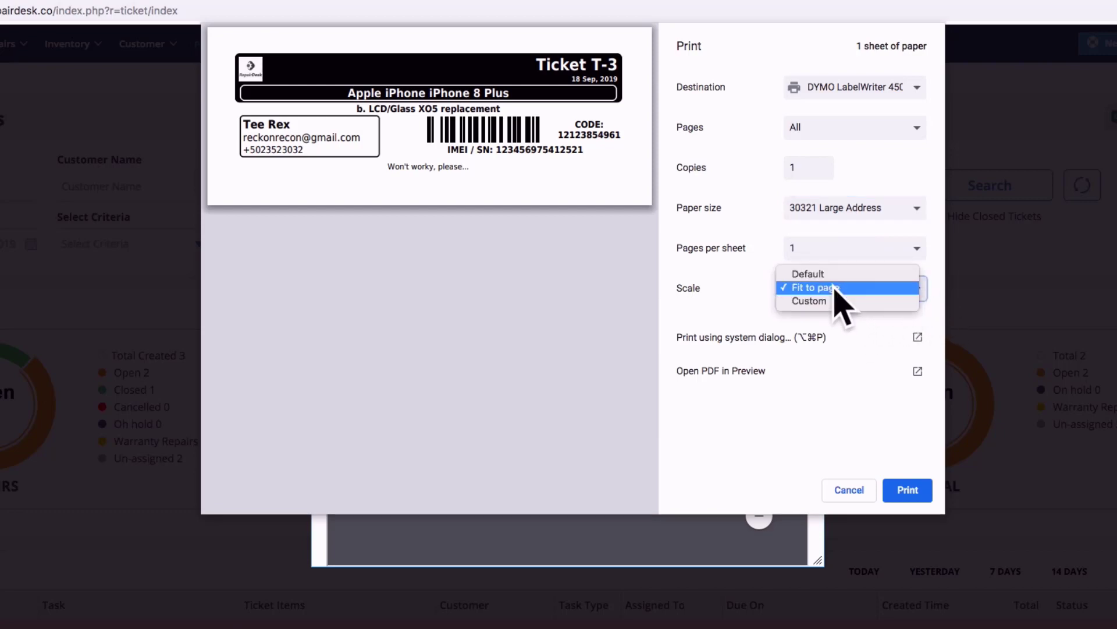
{"action": "left_click", "coordinate": [833, 287]}
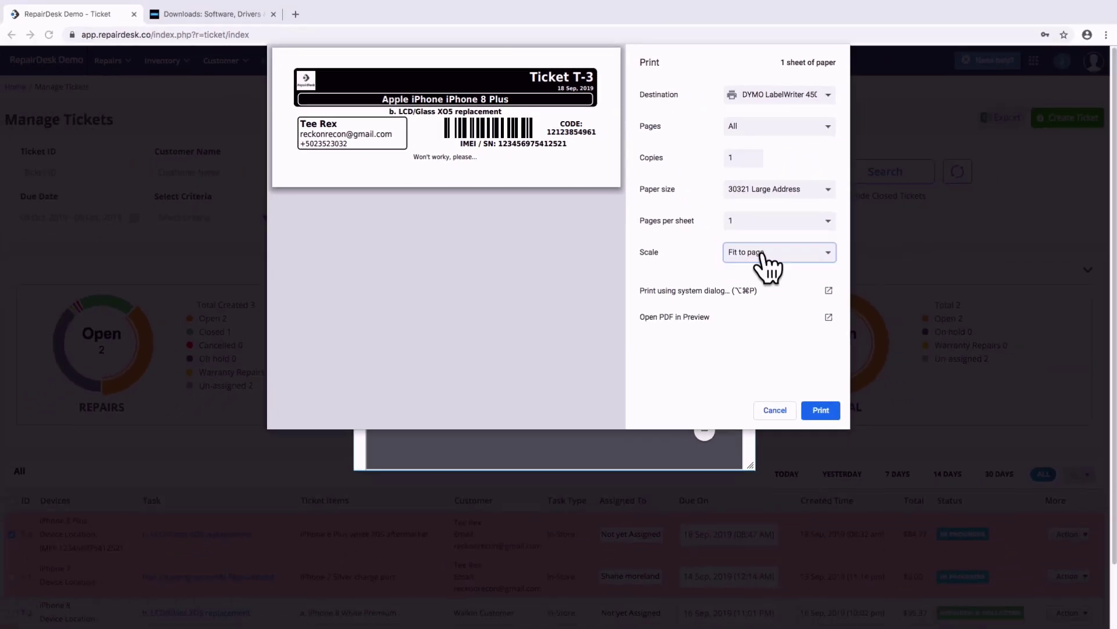
{"action": "left_click", "coordinate": [820, 409]}
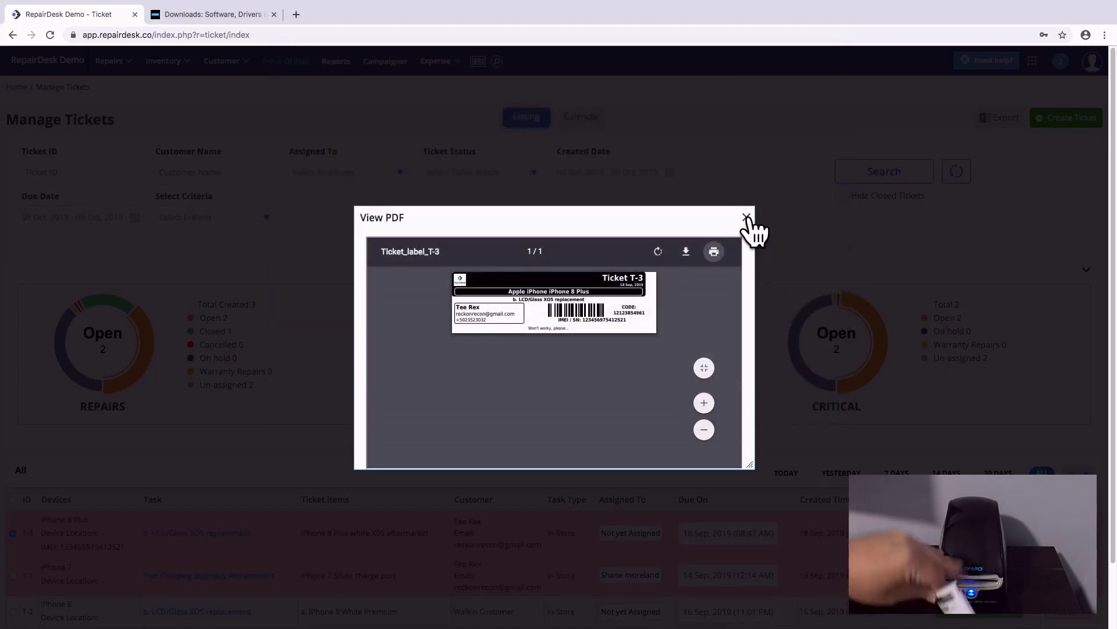
{"action": "left_click", "coordinate": [747, 217]}
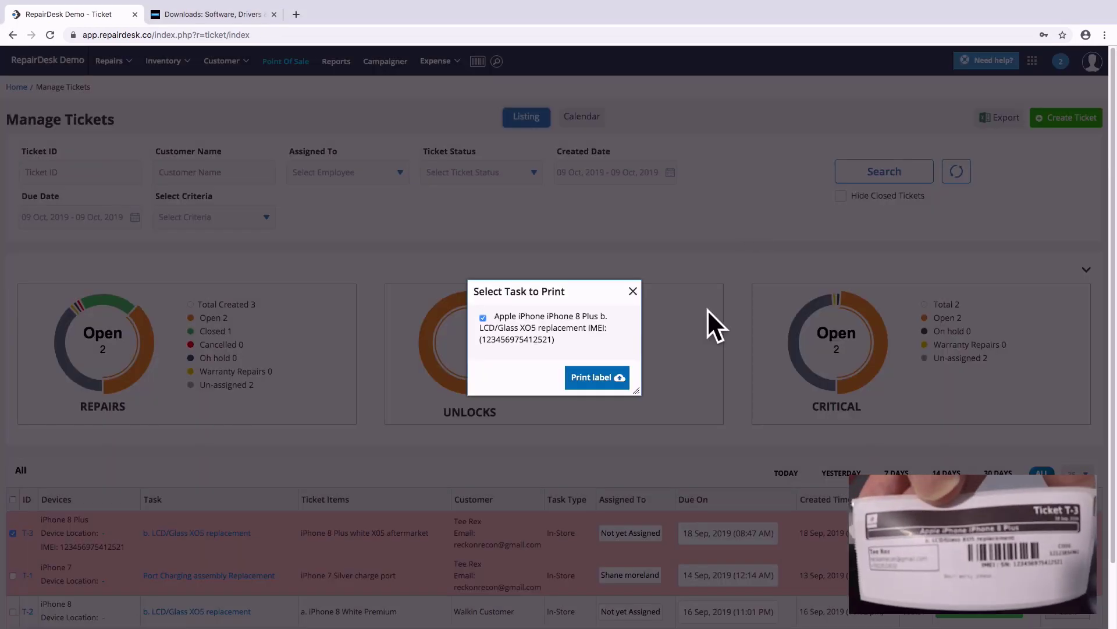
Close Select Task and print the barcode for the Gold Galaxy S6 Edge Sim Card Tray in Manage Inventory.
{"action": "left_click", "coordinate": [633, 291]}
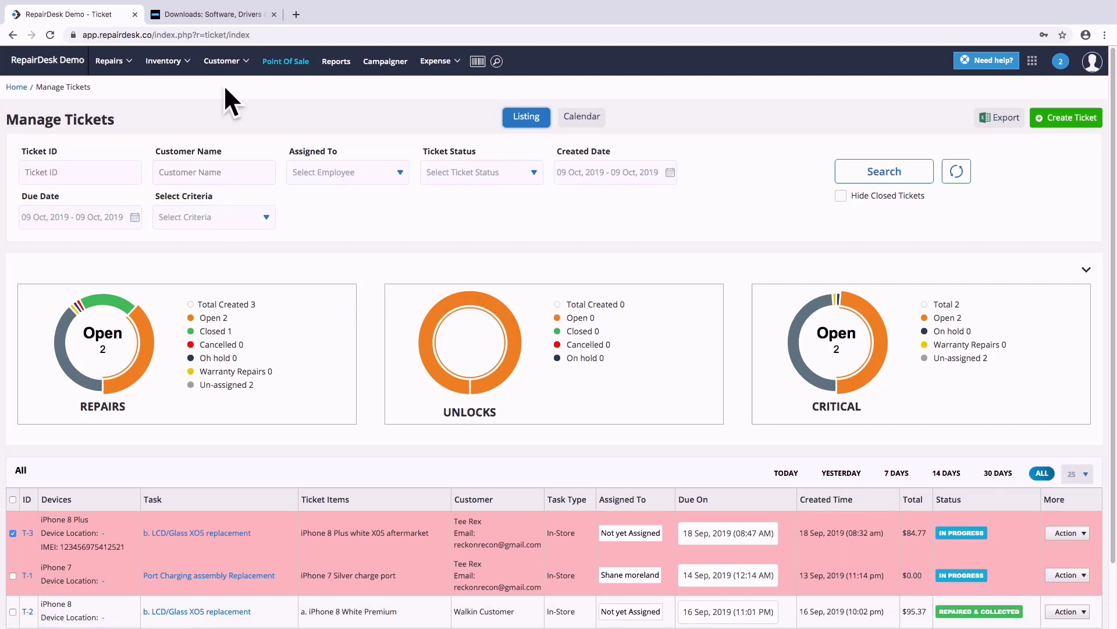
{"action": "mouse_move", "coordinate": [186, 64]}
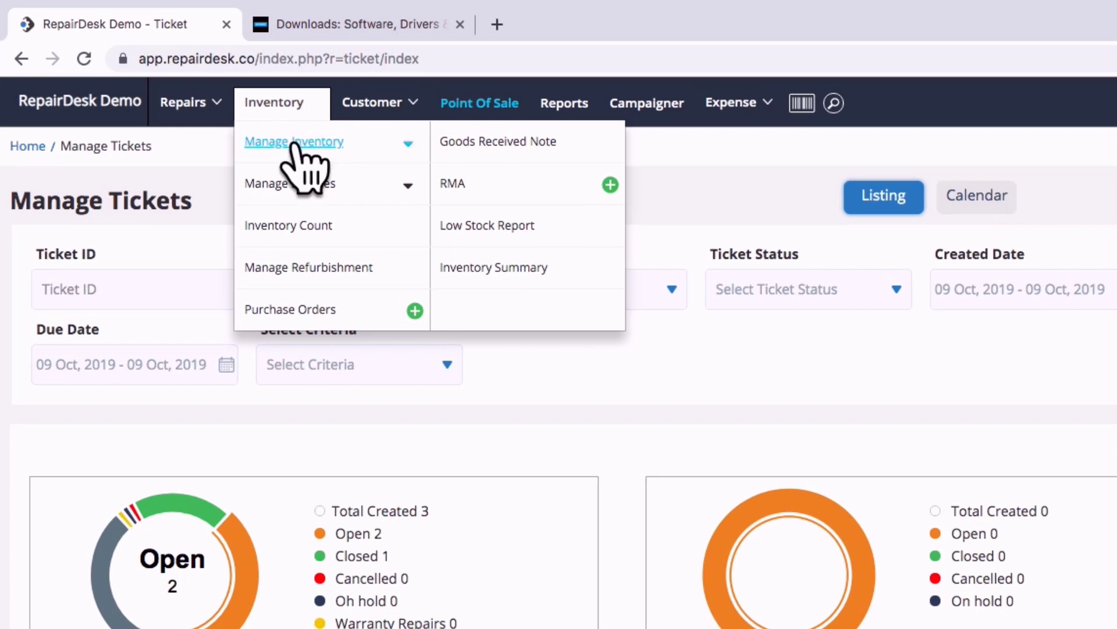
{"action": "left_click", "coordinate": [294, 142]}
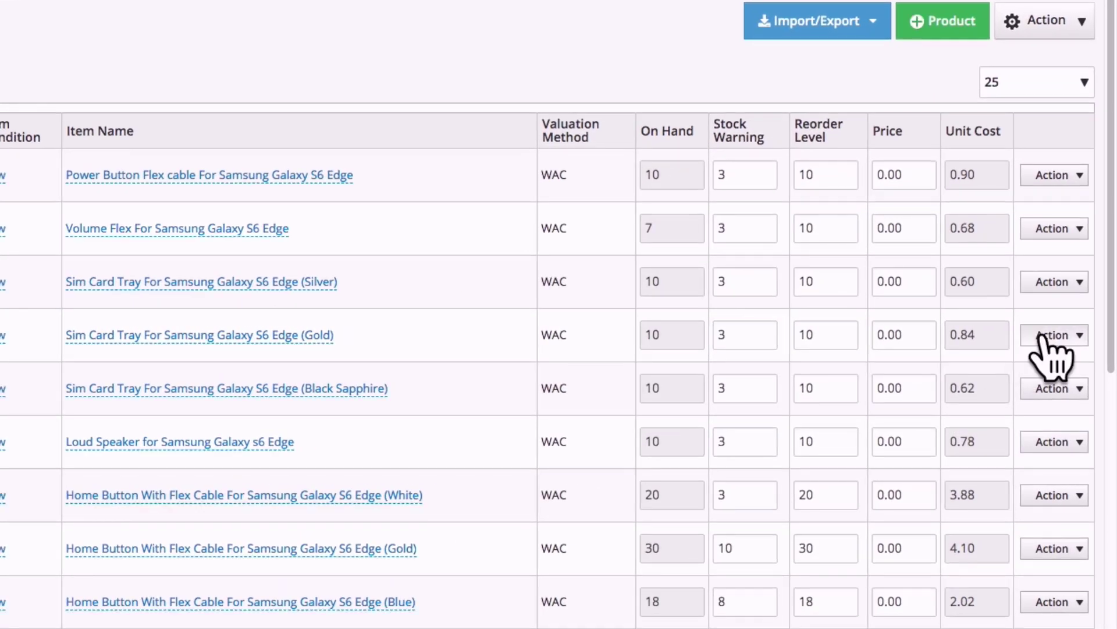
{"action": "left_click", "coordinate": [1043, 338]}
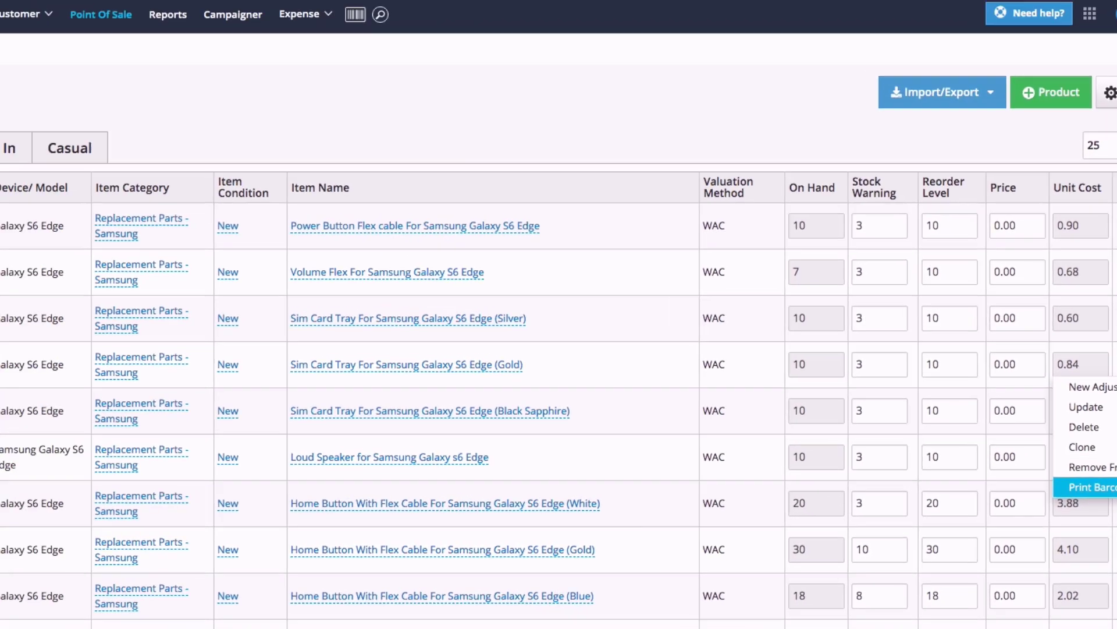
{"action": "left_click", "coordinate": [1026, 477]}
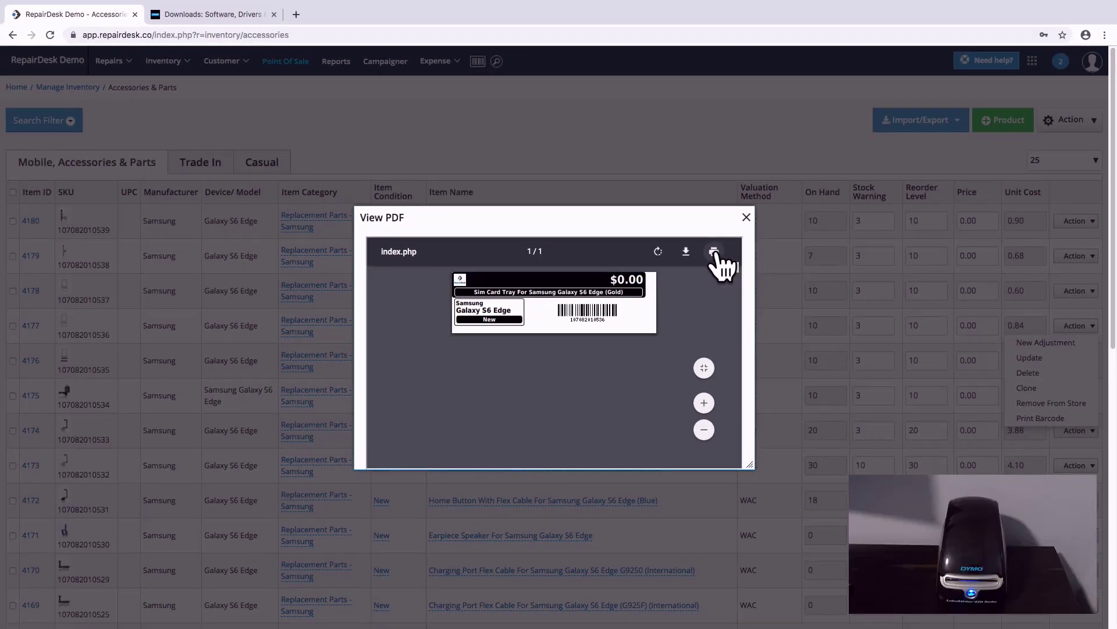
Print the Gold sim card tray barcode label to the DYMO LabelWriter, then close the PDF viewer.
{"action": "left_click", "coordinate": [714, 252]}
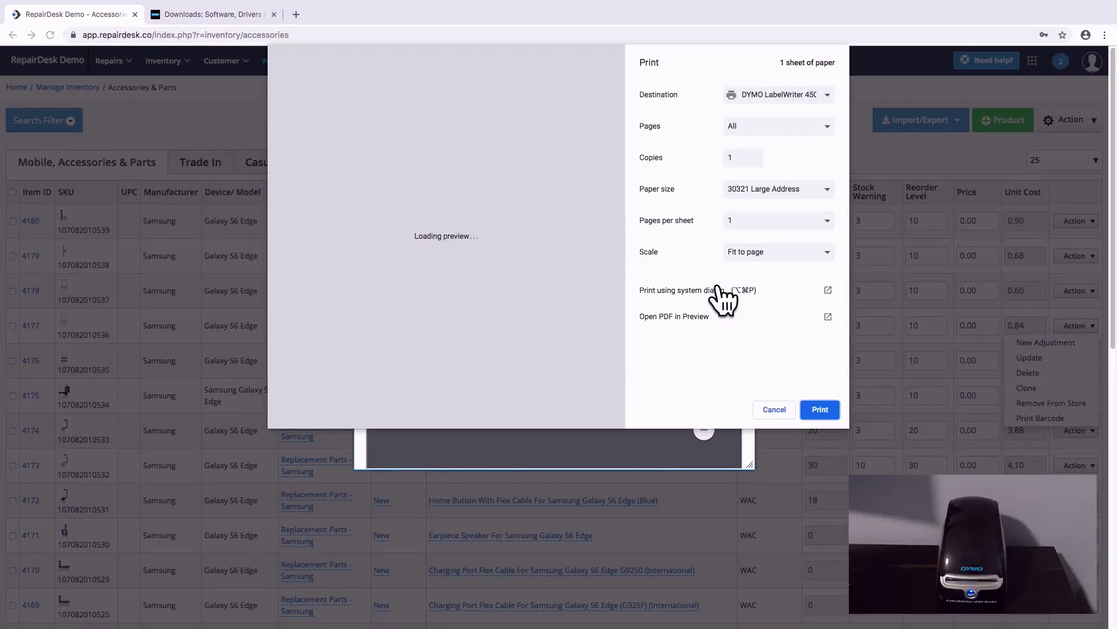
{"action": "left_click", "coordinate": [820, 410]}
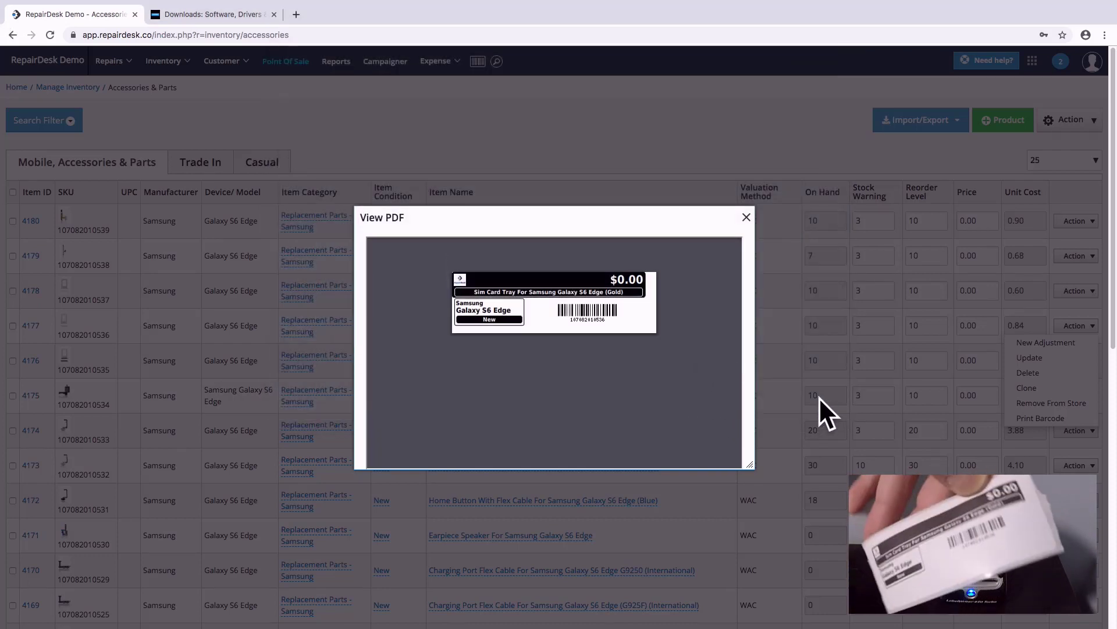
{"action": "left_click", "coordinate": [747, 218]}
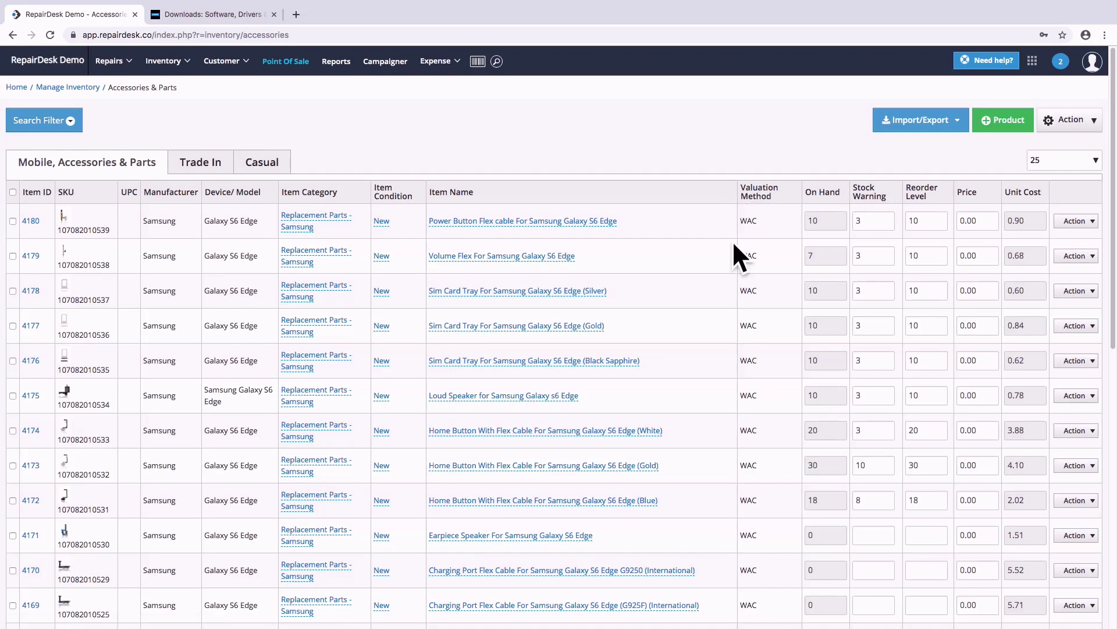
Go to Point Of Sale and dismiss the Start Shift prompt without starting one.
{"action": "left_click", "coordinate": [269, 62]}
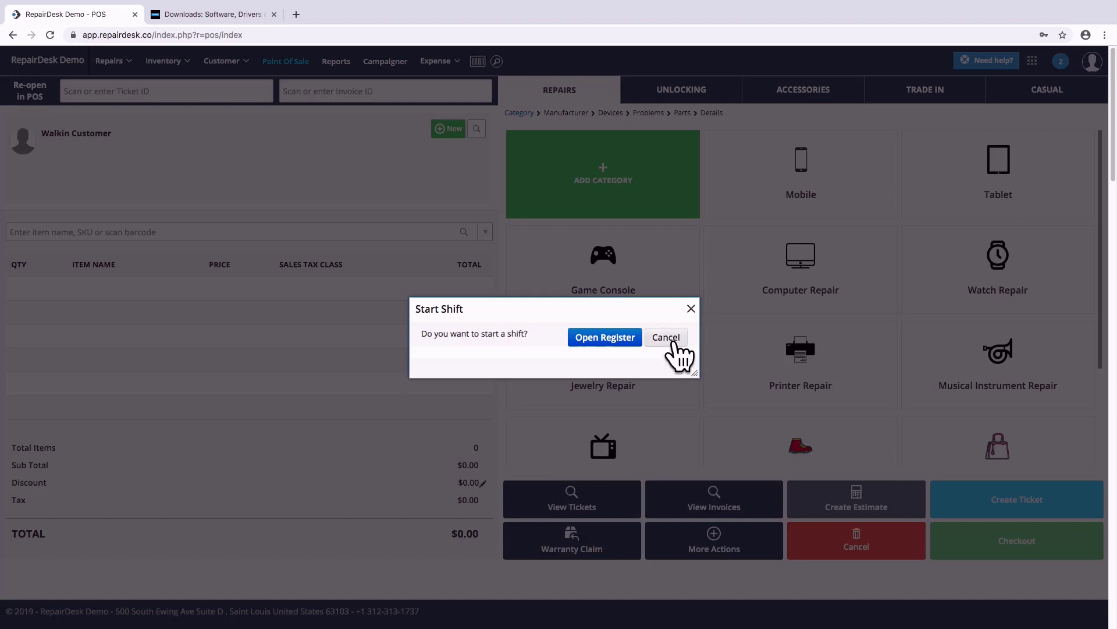
{"action": "left_click", "coordinate": [681, 338]}
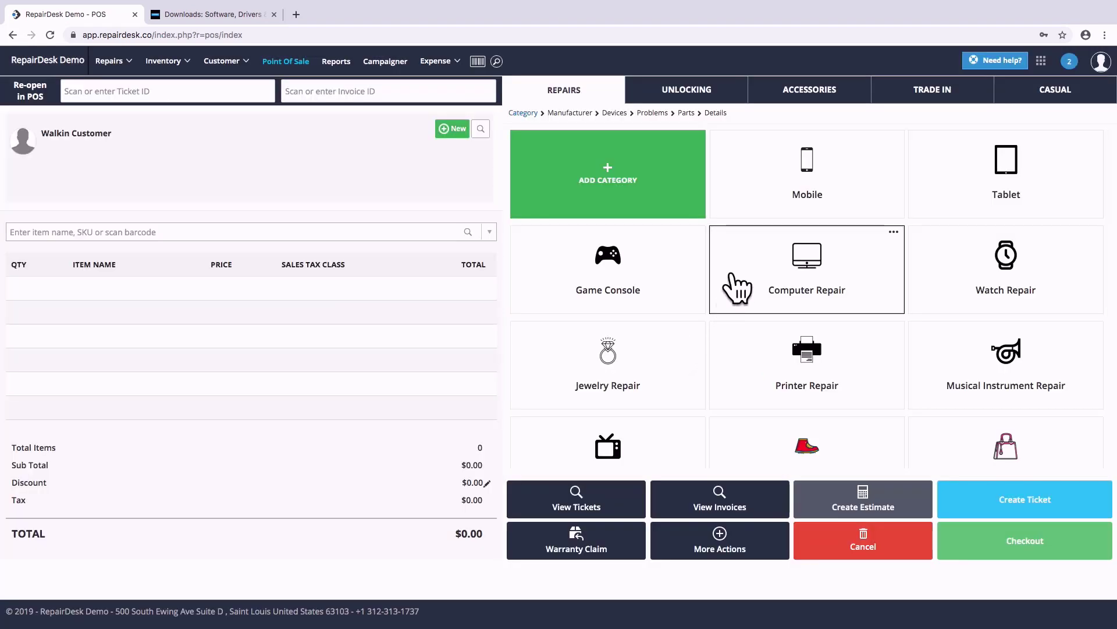